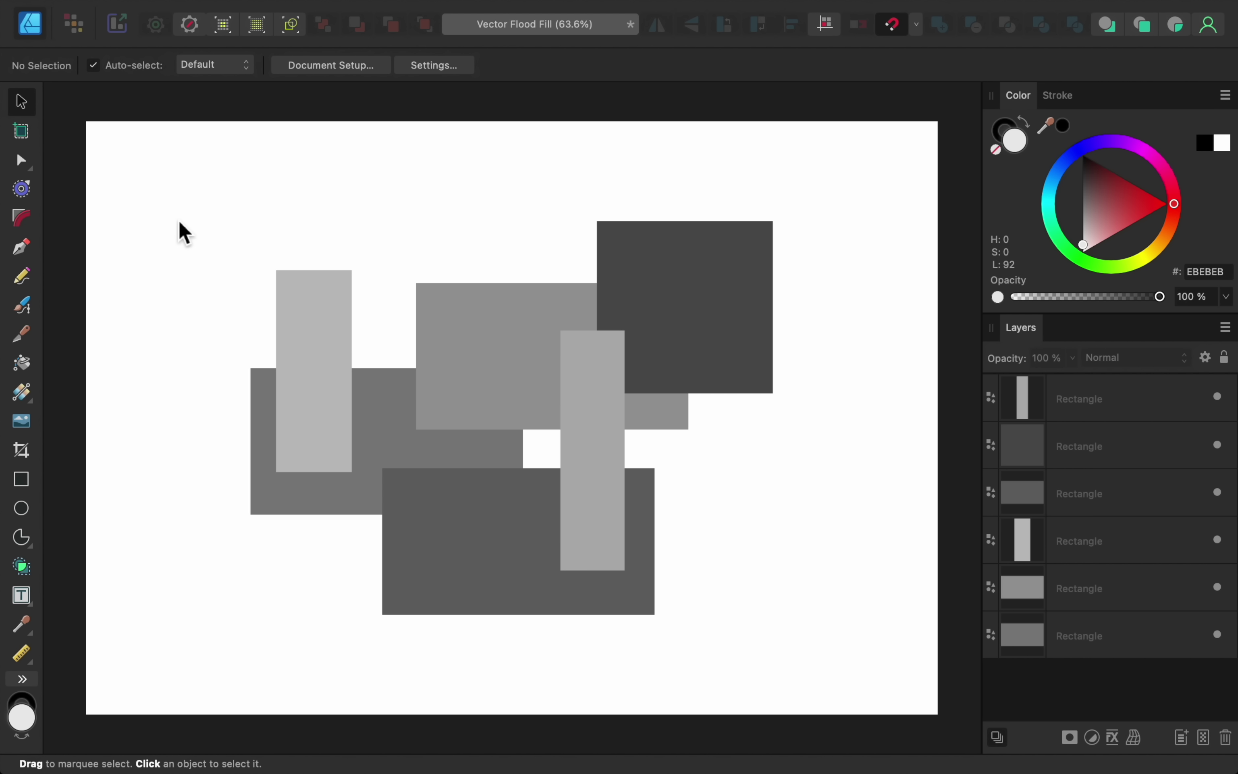
# - Activate the Vector Flood Fill tool with pure red (FF0000) as the fill colour
pyautogui.click(28, 366)
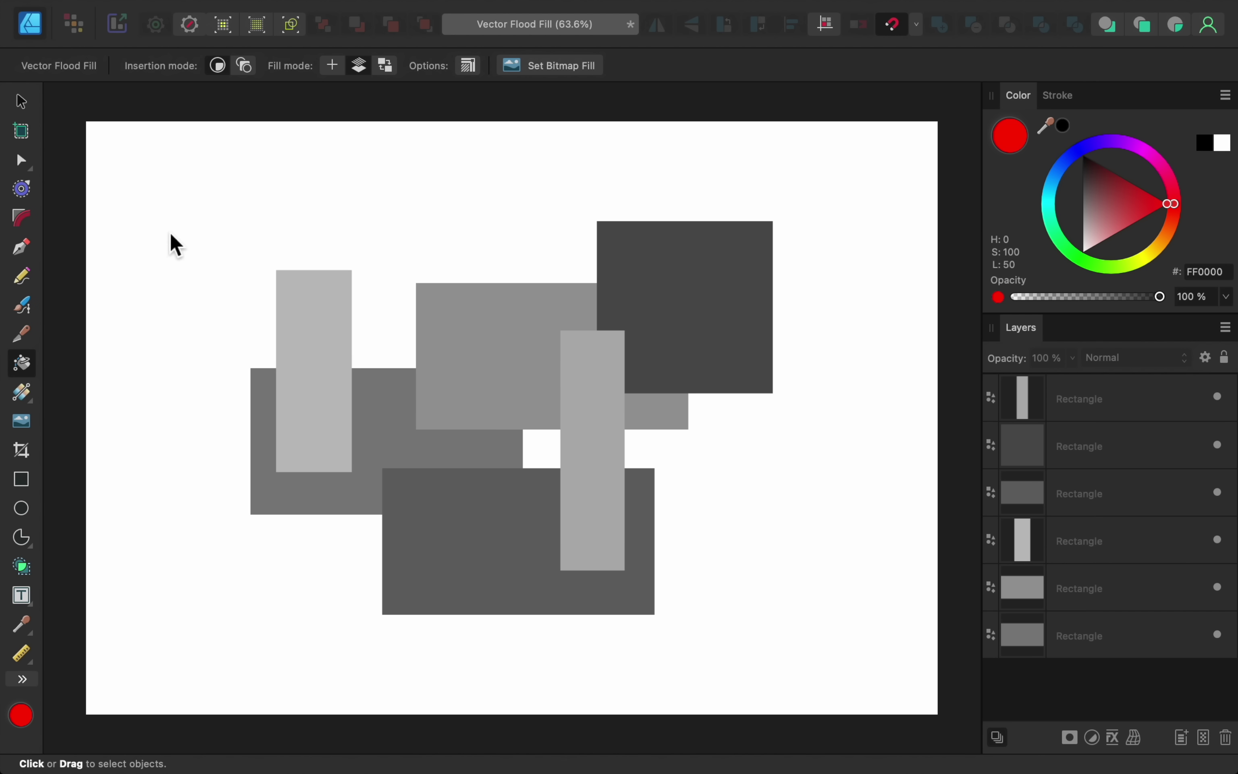
# - Select all six rectangles and flood-fill five of their exposed regions red
pyautogui.moveTo(166, 178); pyautogui.dragTo(870, 672)
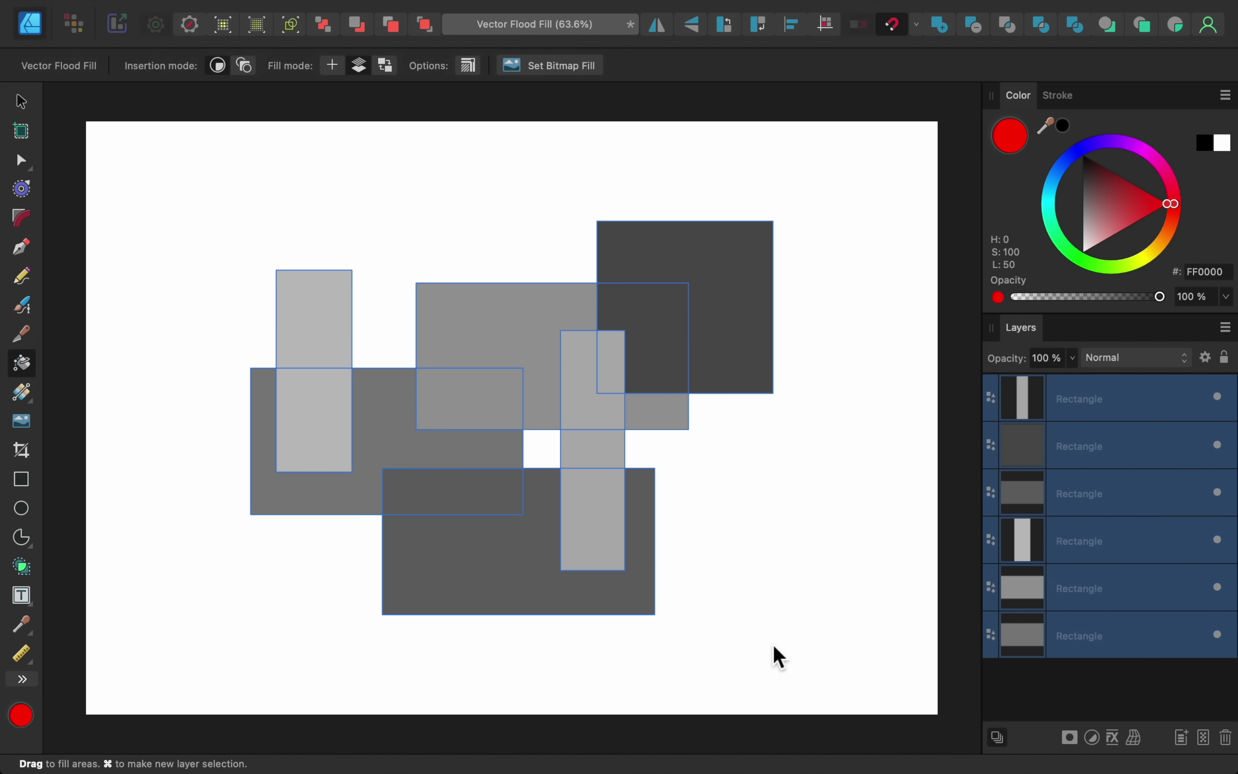
pyautogui.click(648, 582)
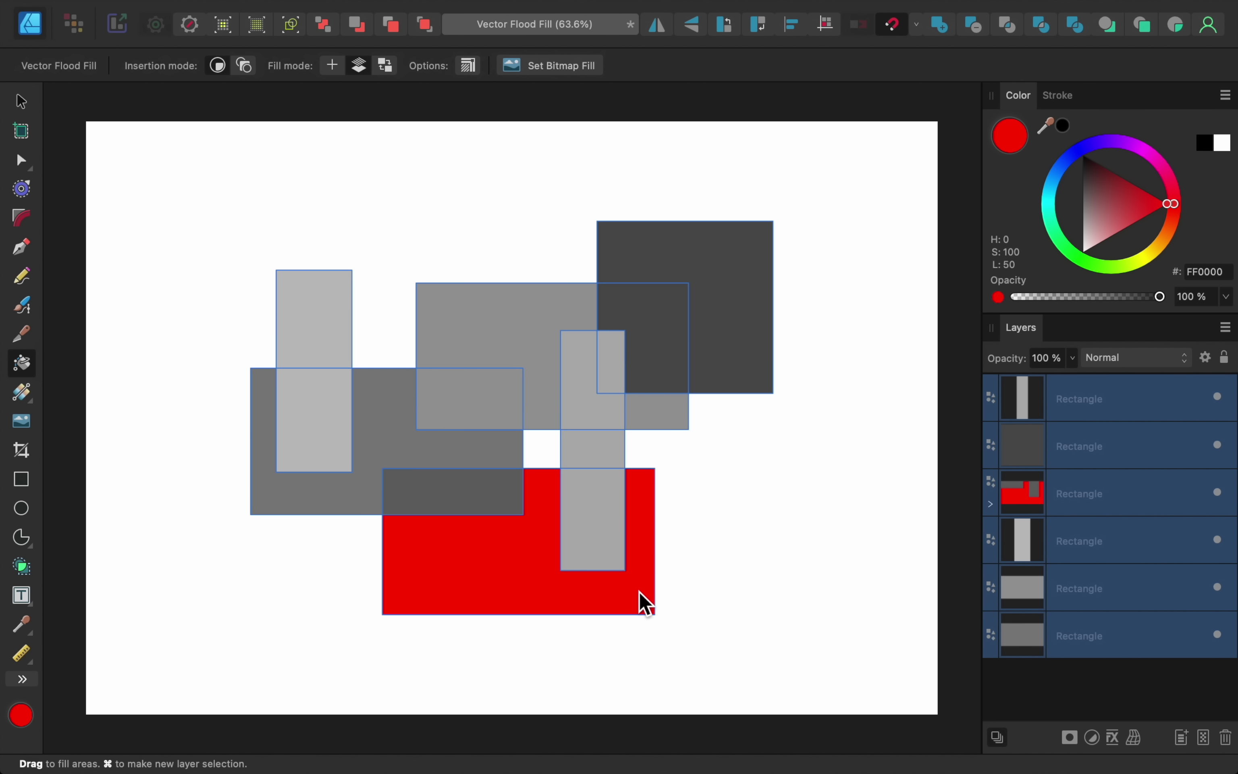
pyautogui.click(612, 400)
pyautogui.click(653, 353)
pyautogui.click(332, 338)
pyautogui.click(335, 509)
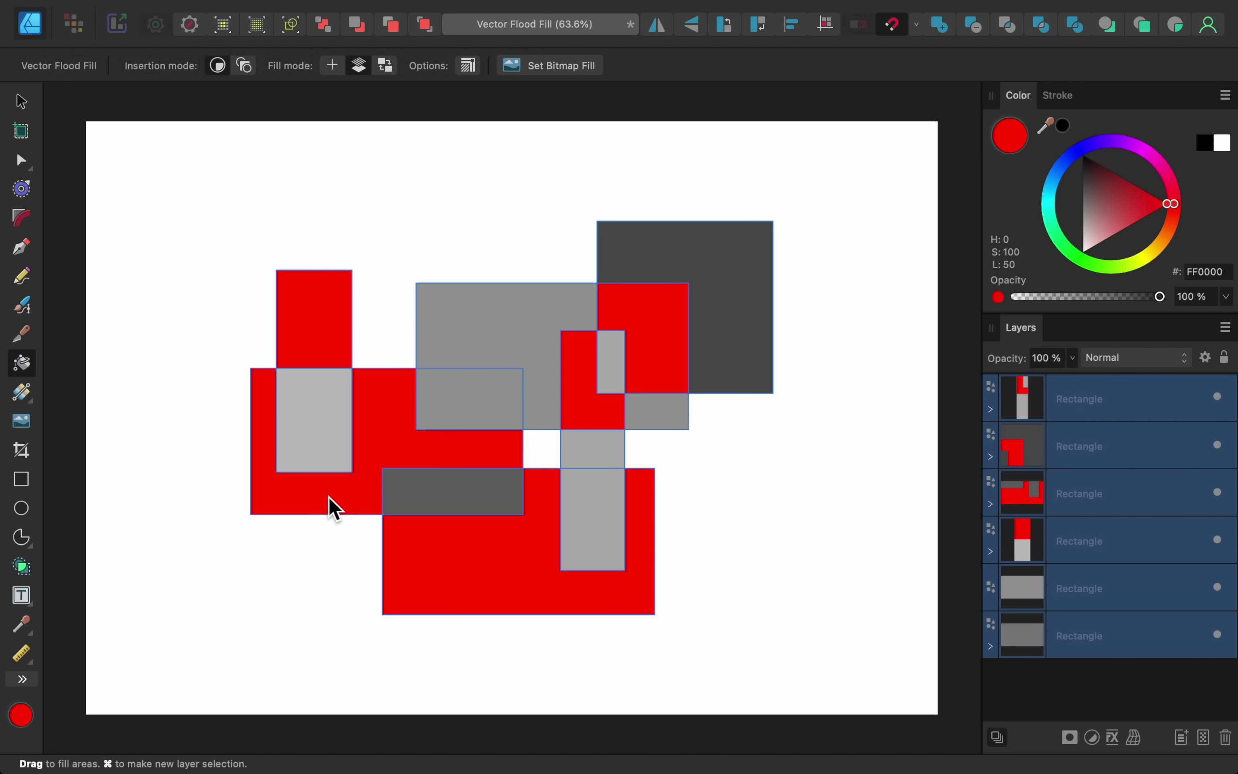
# - Switch the fill colour to blue and fill four more regions
pyautogui.click(1074, 162)
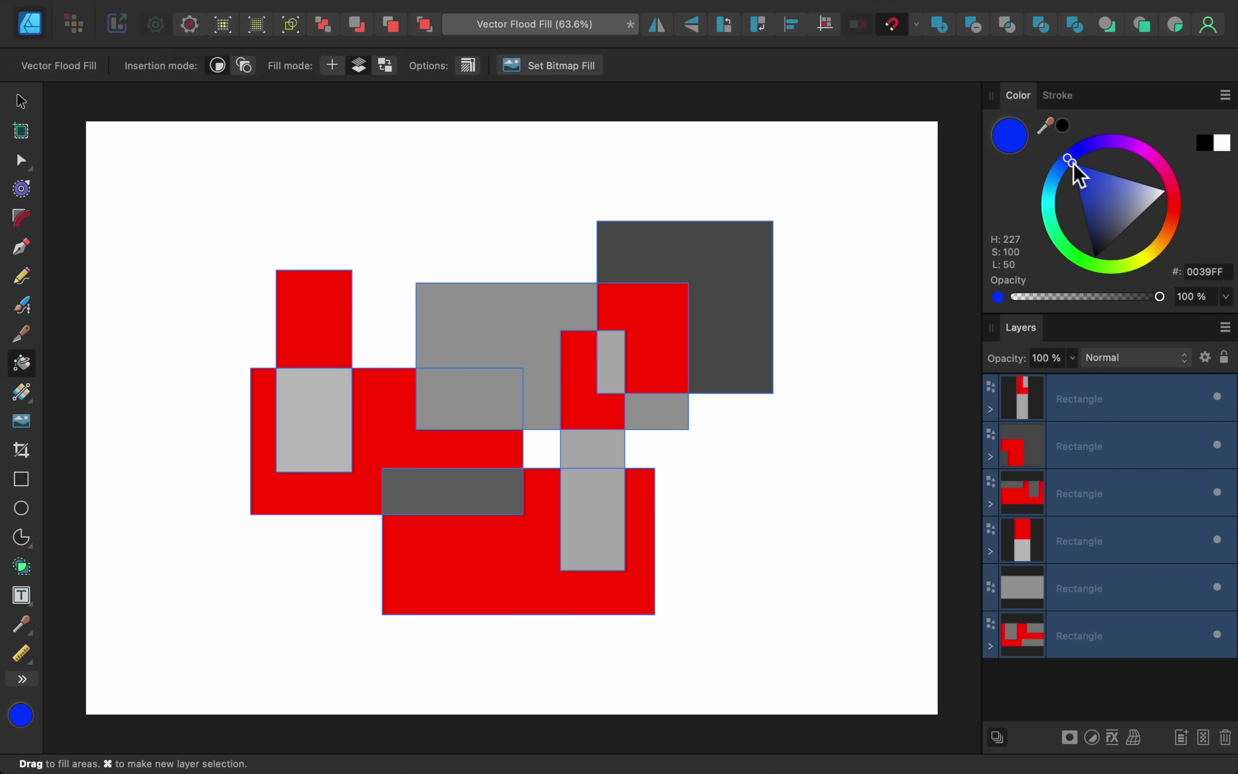
pyautogui.click(775, 276)
pyautogui.click(560, 302)
pyautogui.click(337, 391)
pyautogui.click(585, 456)
# - Fill the last five grey regions green and deselect to view the colours
pyautogui.click(1082, 257)
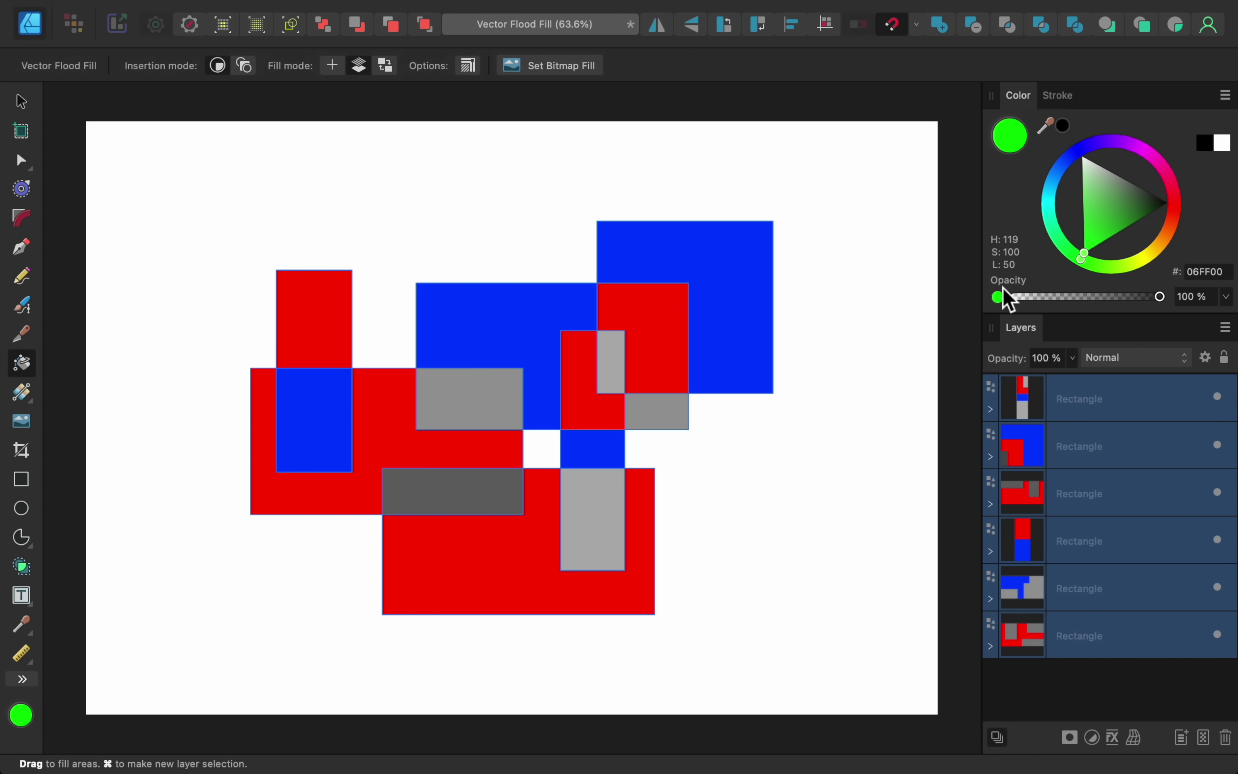
pyautogui.click(680, 410)
pyautogui.click(614, 387)
pyautogui.click(596, 511)
pyautogui.click(507, 486)
pyautogui.click(500, 408)
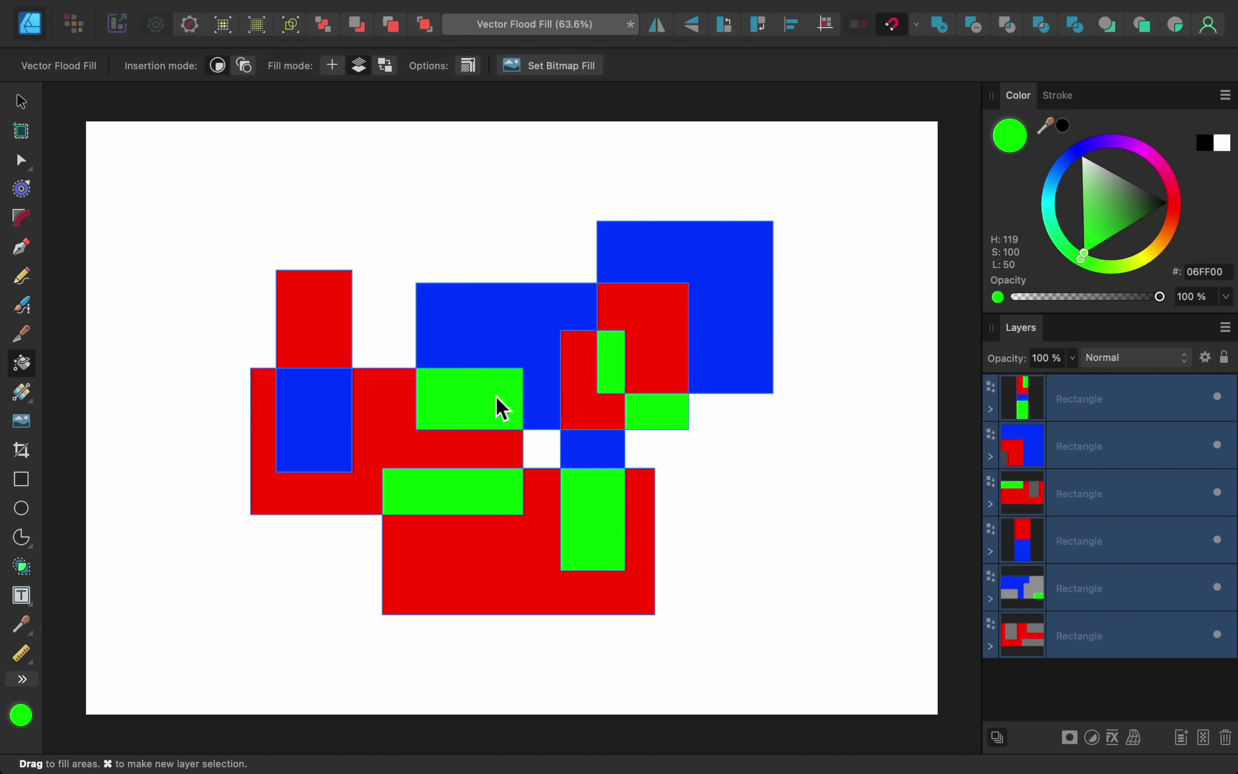
pyautogui.click(371, 195)
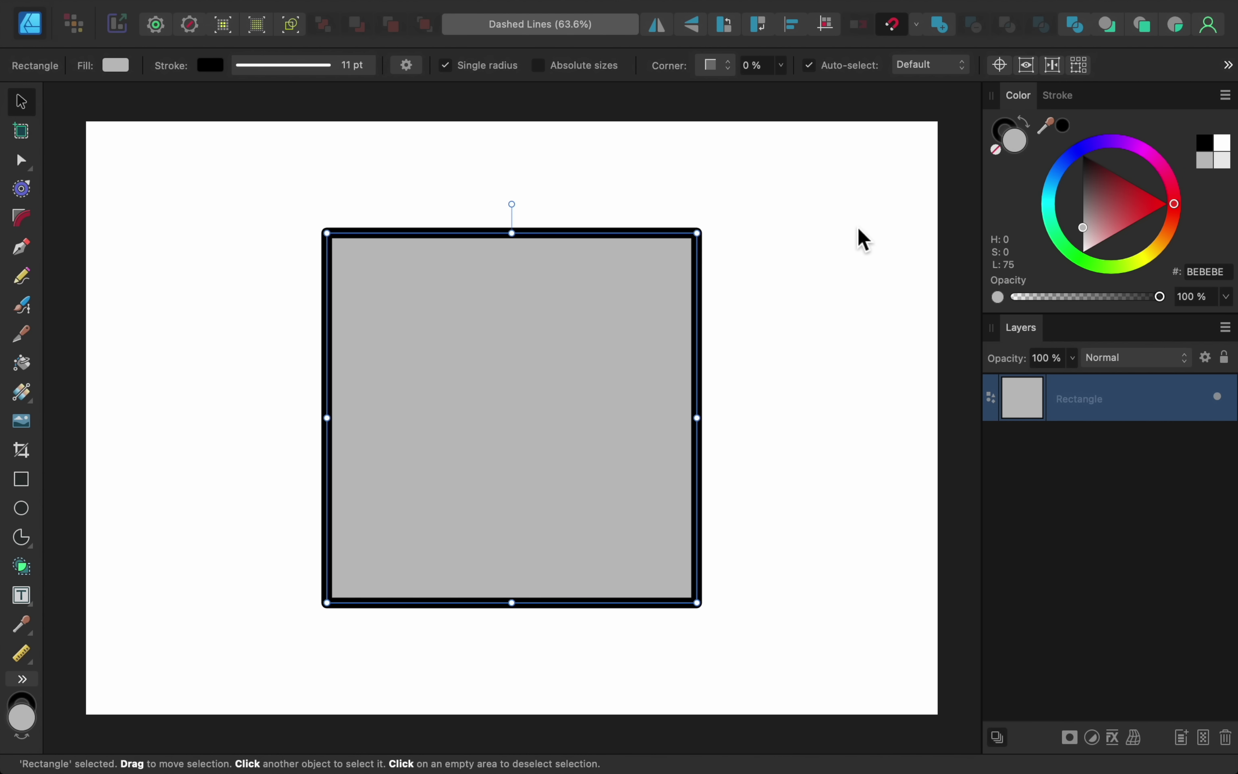
# - Make the grey square's outline dashed with dash length 2 and gap 3
pyautogui.click(1055, 99)
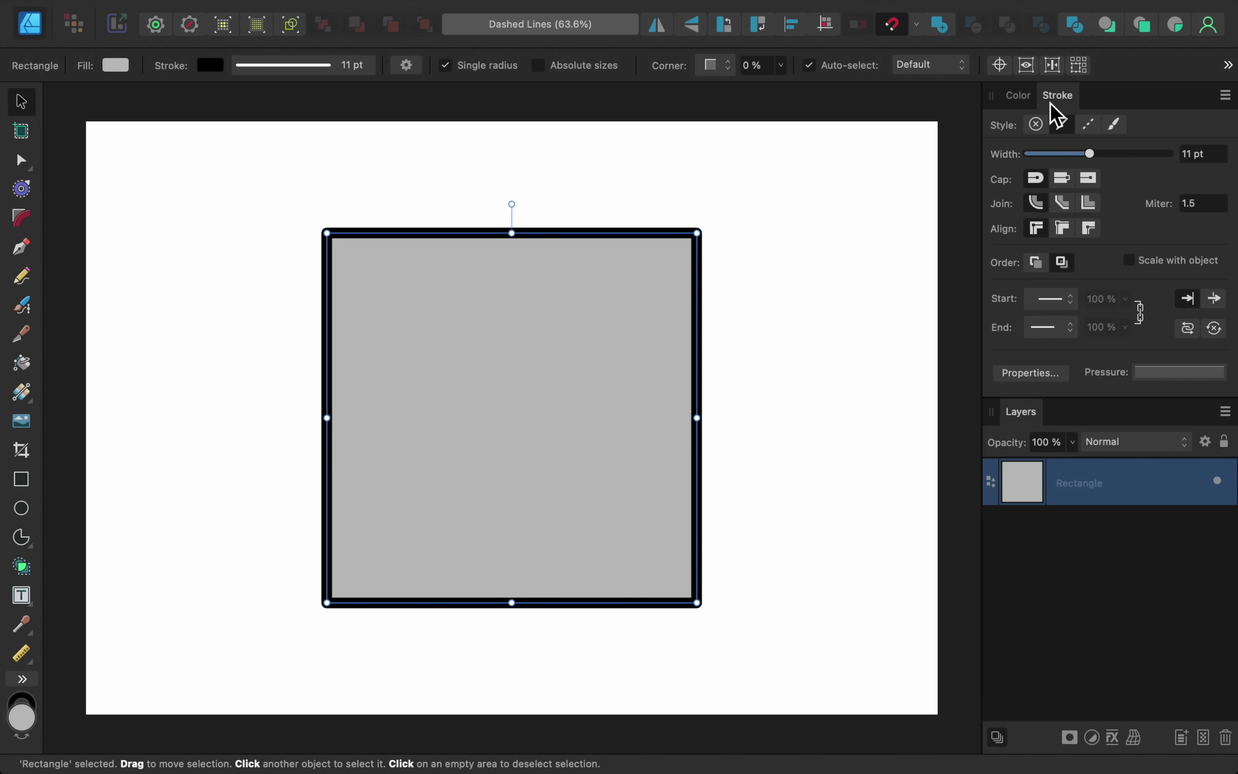
pyautogui.click(1090, 126)
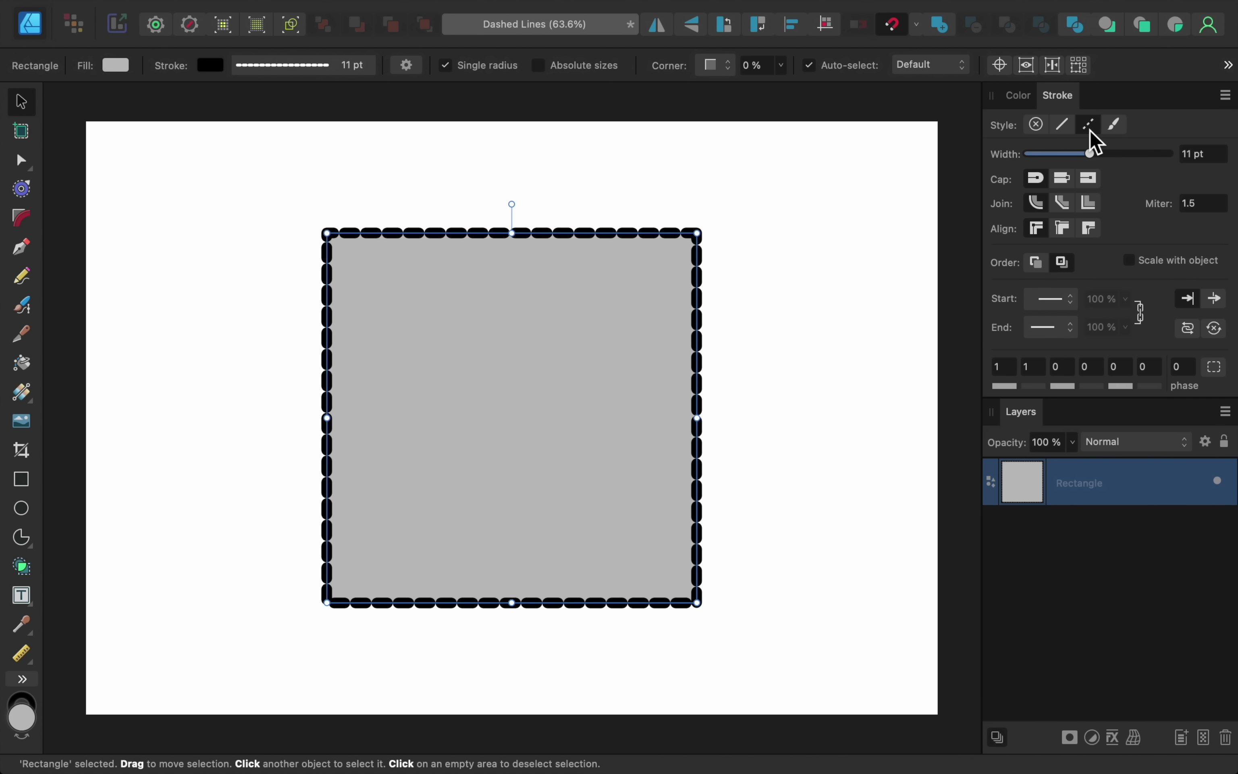
pyautogui.click(1003, 367)
pyautogui.write('2')
pyautogui.press('Return')
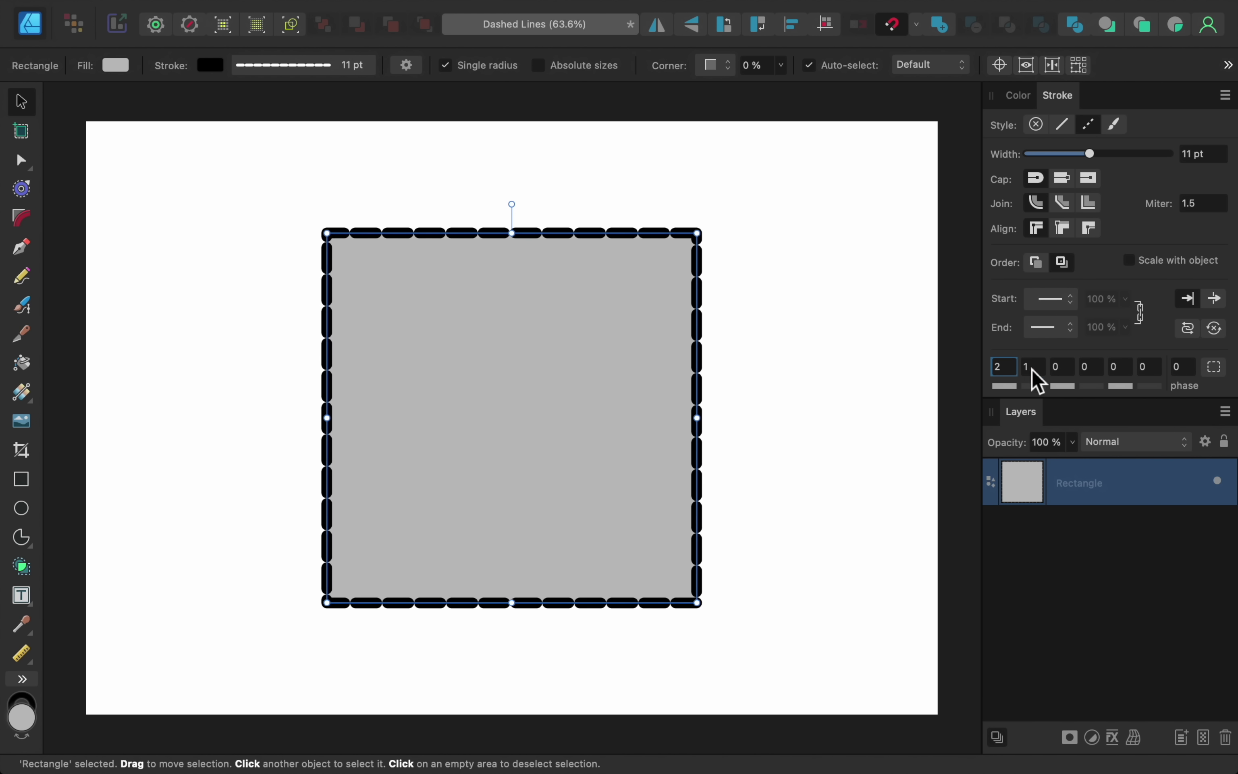
pyautogui.click(1032, 366)
pyautogui.write('3')
pyautogui.press('Return')
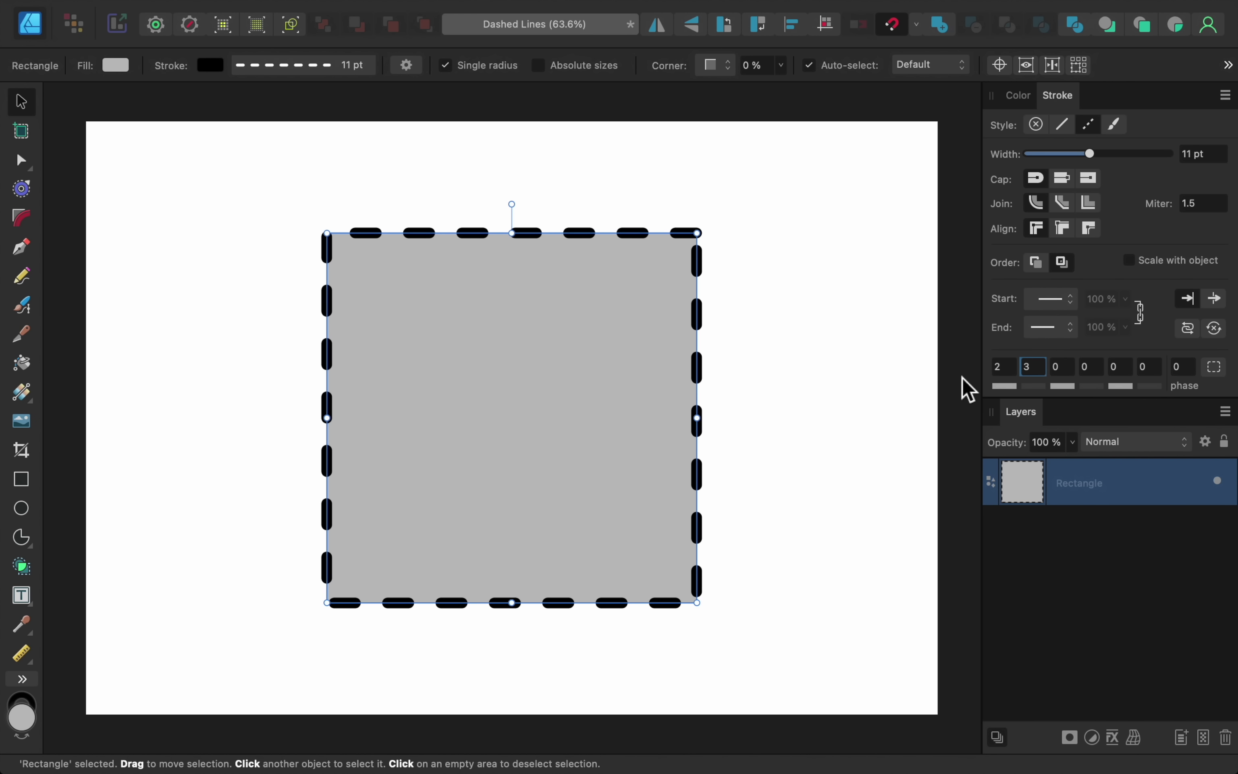
pyautogui.click(895, 393)
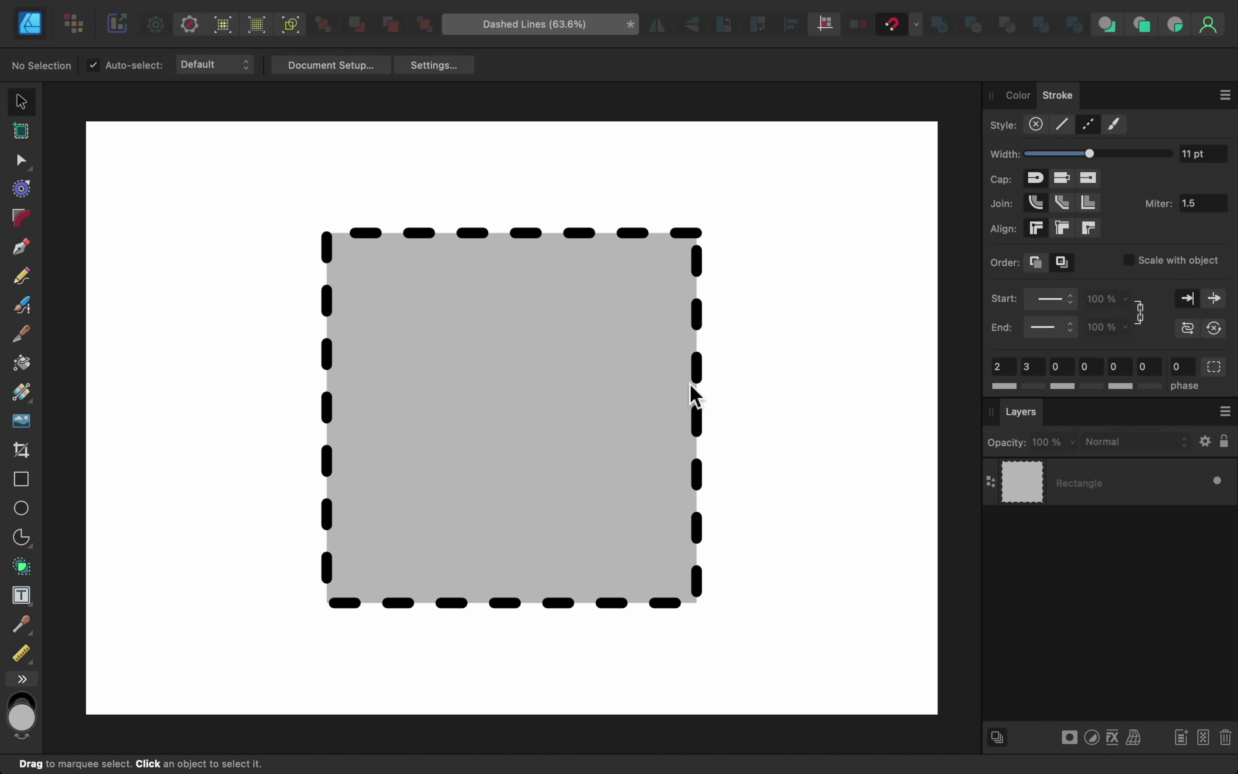
# - Enable dash balancing so the dashes wrap each corner of the square
pyautogui.click(656, 381)
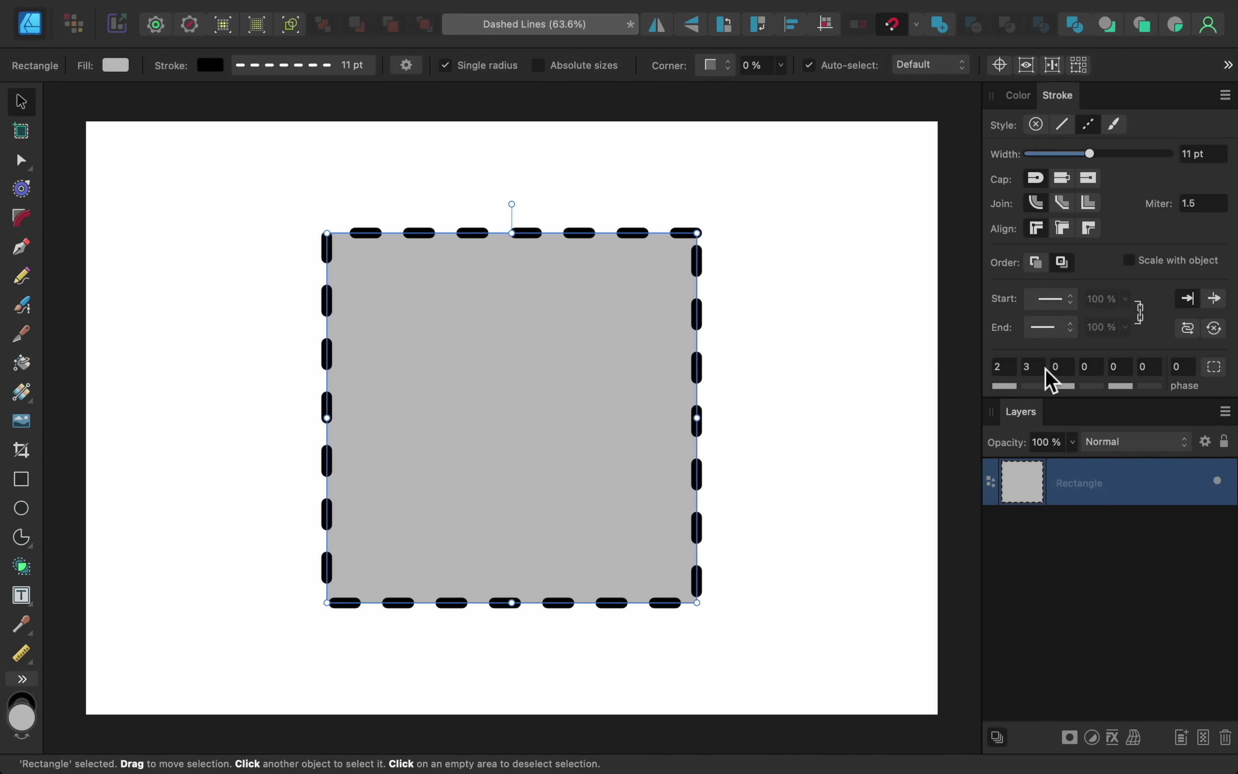
pyautogui.click(1216, 370)
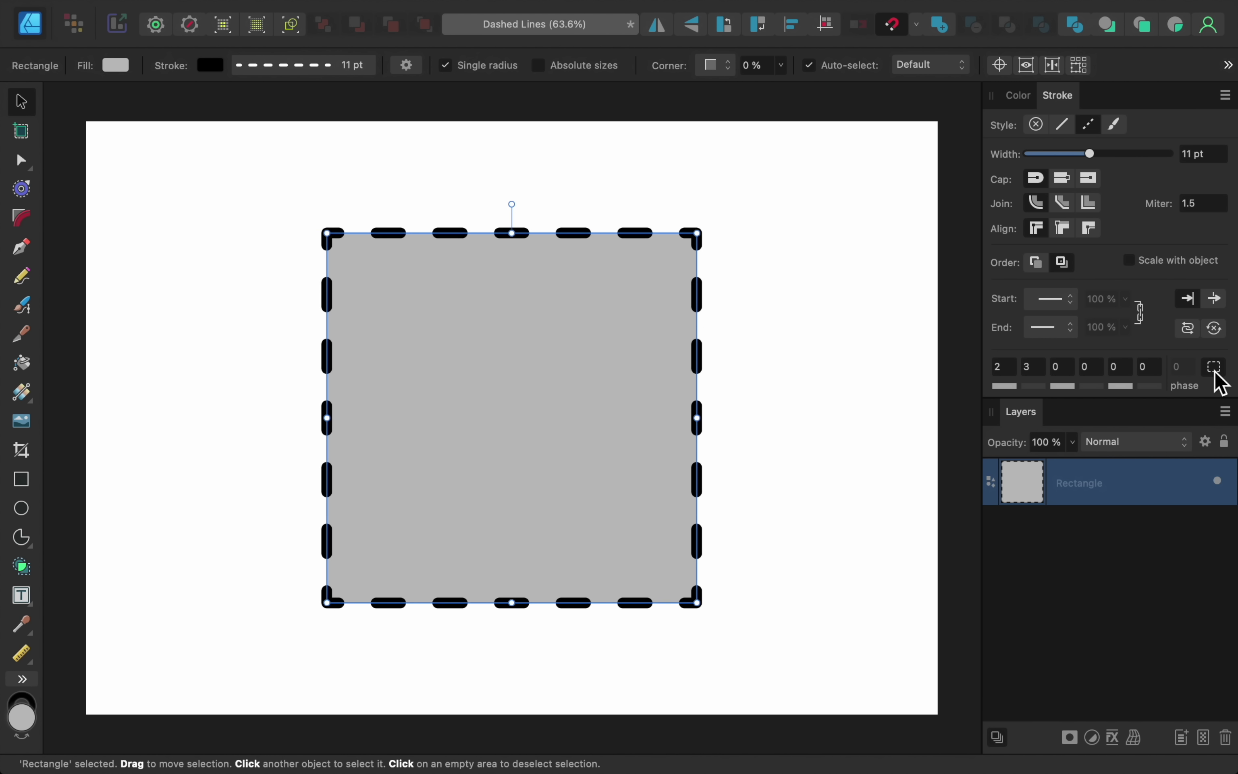
pyautogui.click(904, 407)
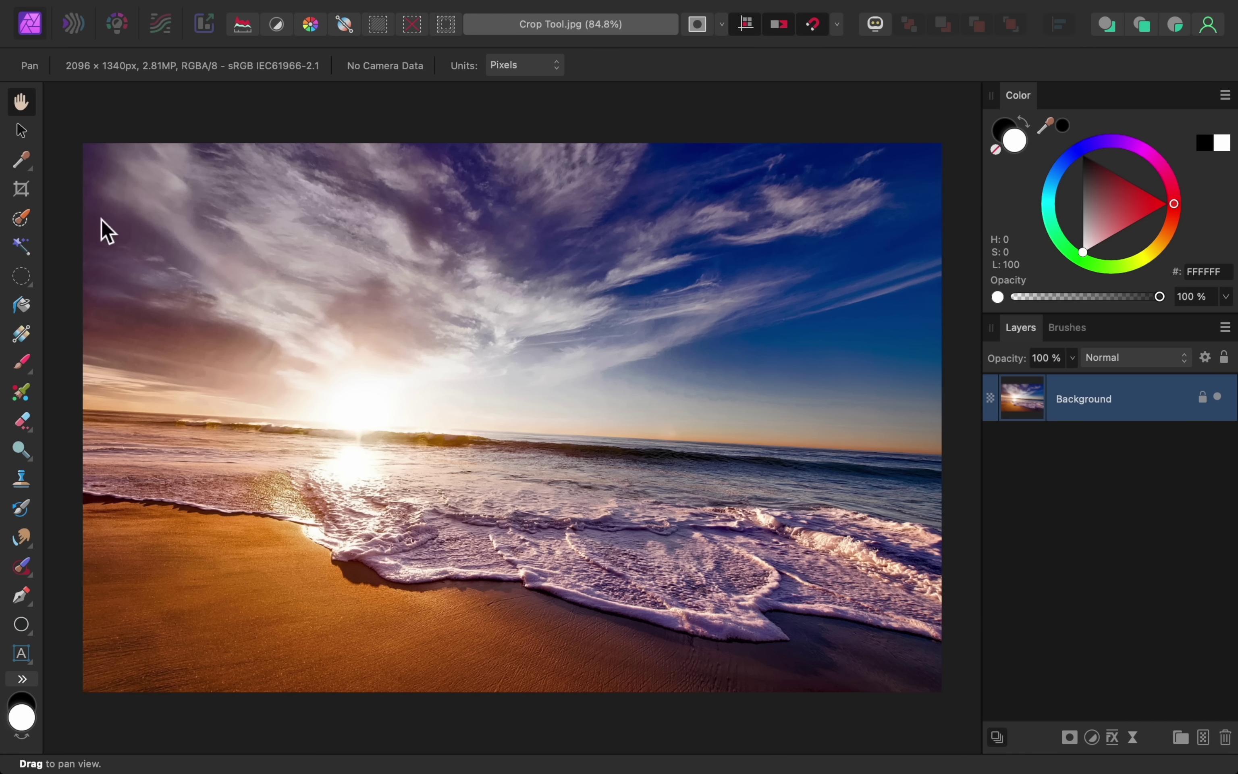
# - Adjust the Crop Tool frame's corner, left and top edges until it reads 2076 × 1313 px
pyautogui.click(27, 197)
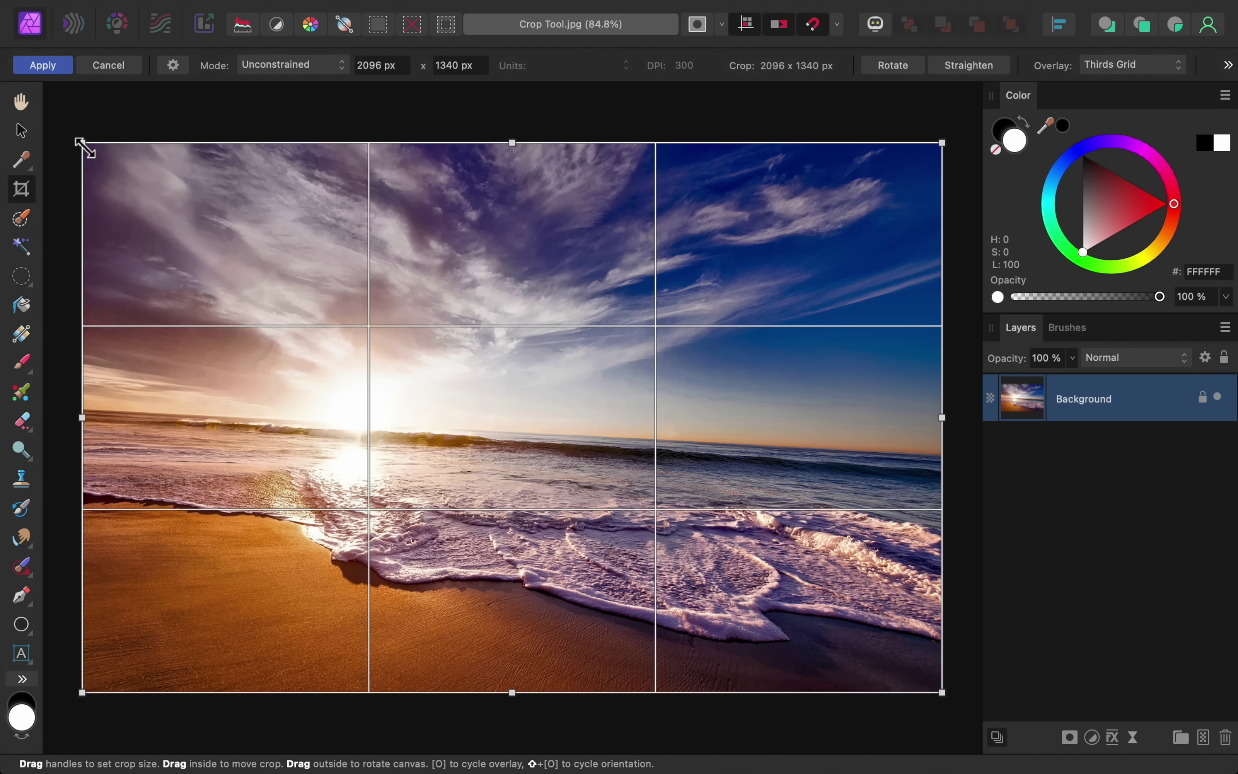
pyautogui.moveTo(82, 144); pyautogui.dragTo(193, 233)
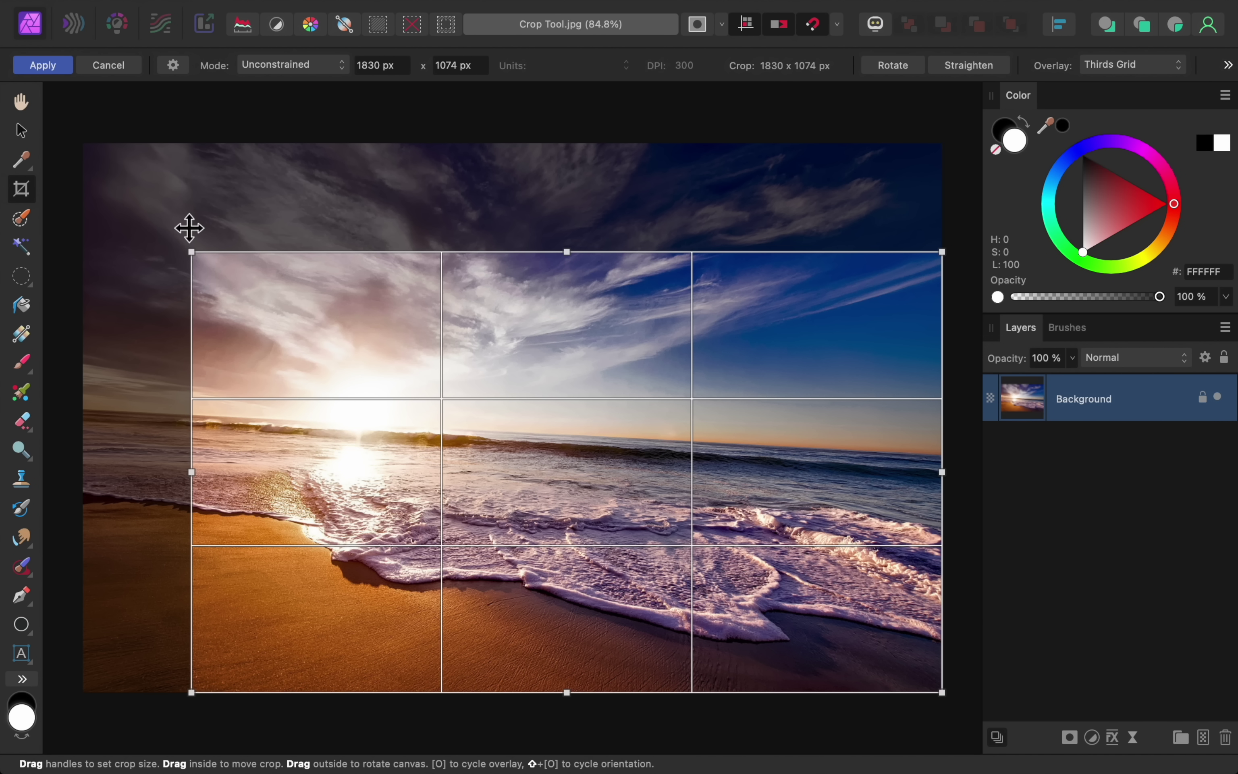
pyautogui.moveTo(186, 332); pyautogui.dragTo(94, 343)
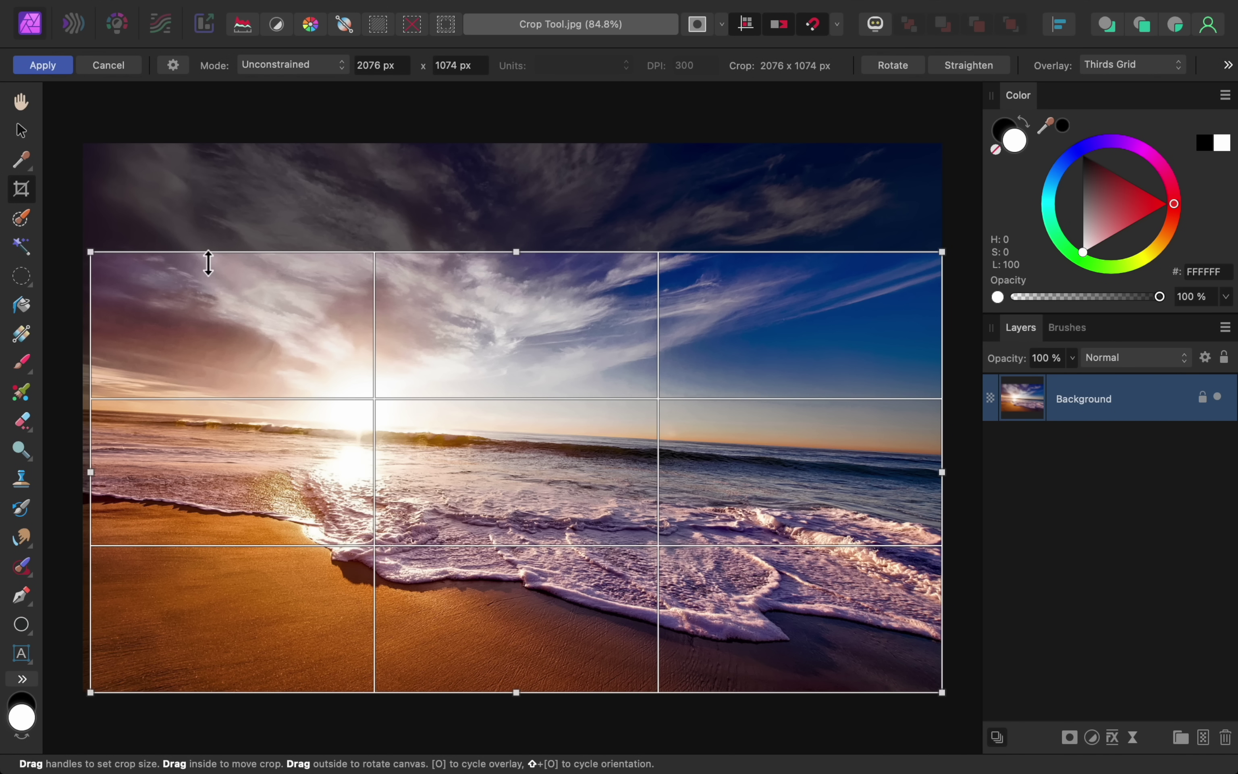
pyautogui.moveTo(209, 256); pyautogui.dragTo(207, 159)
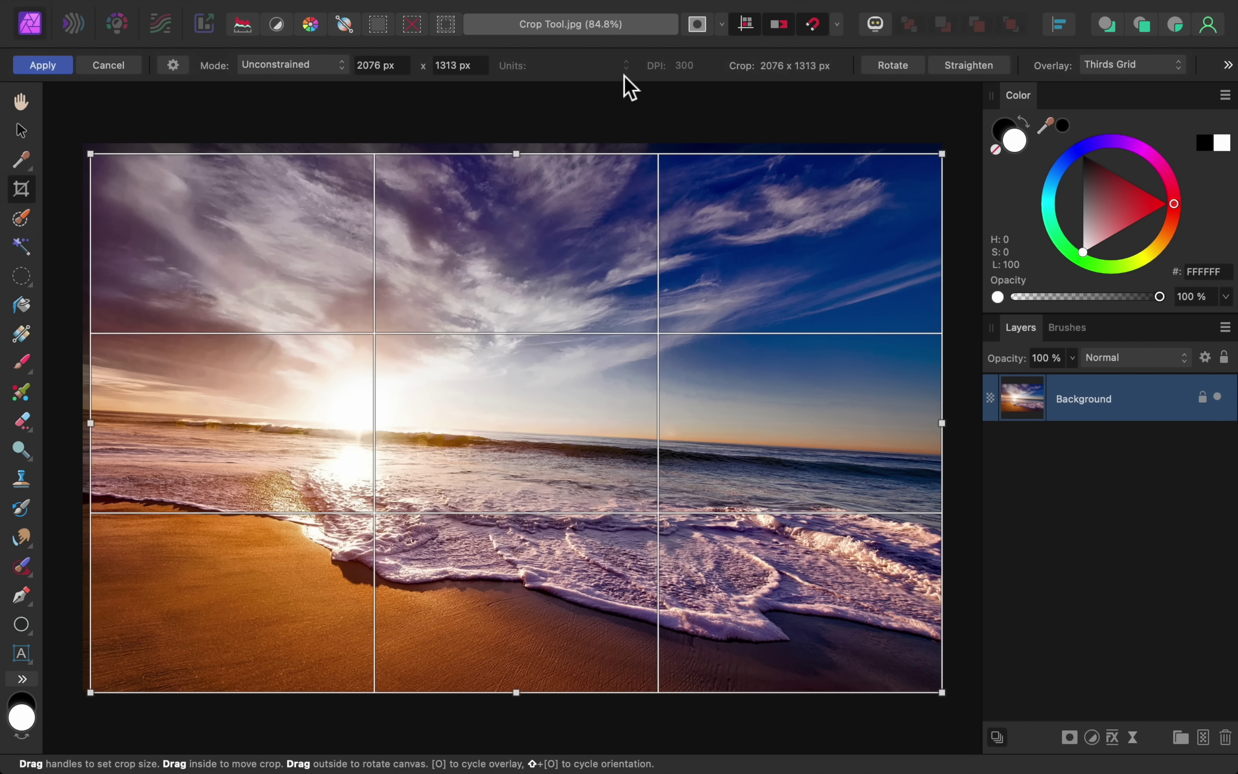
# - Straighten the photo with a line drawn along the horizon and apply the crop
pyautogui.click(943, 70)
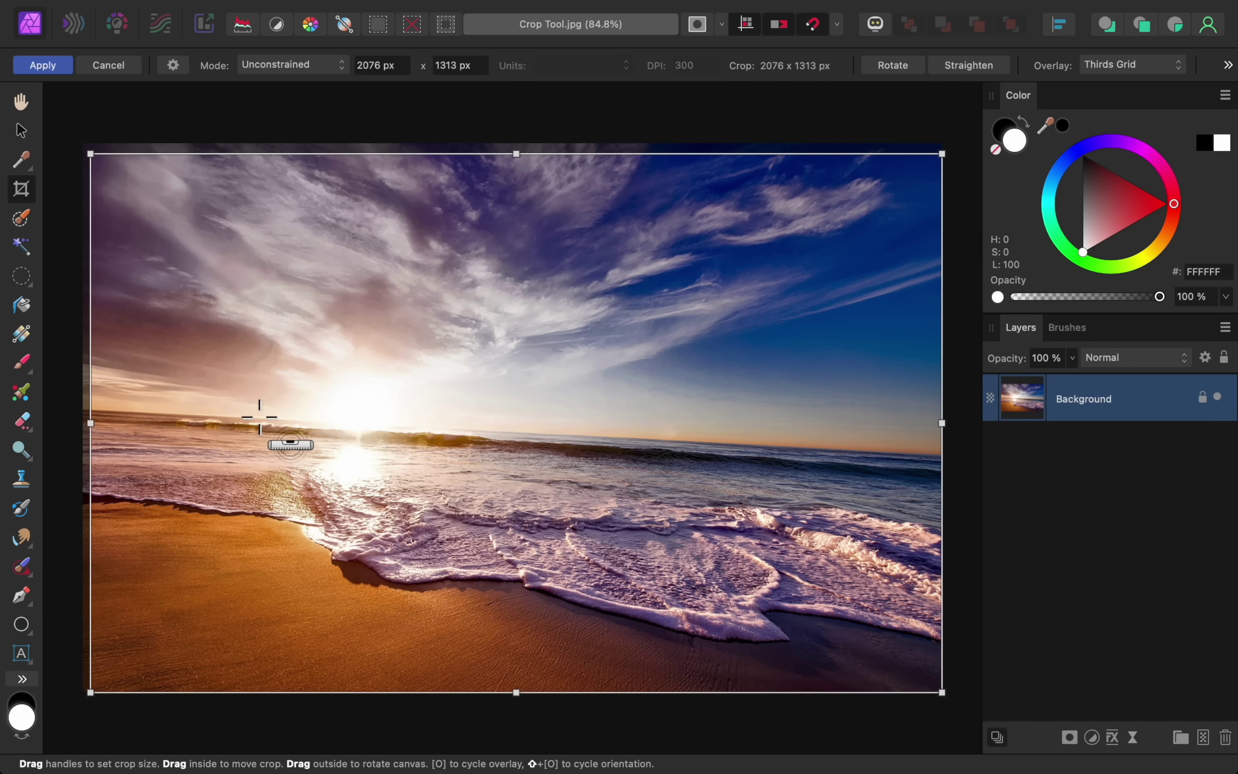
pyautogui.moveTo(260, 417); pyautogui.dragTo(781, 445)
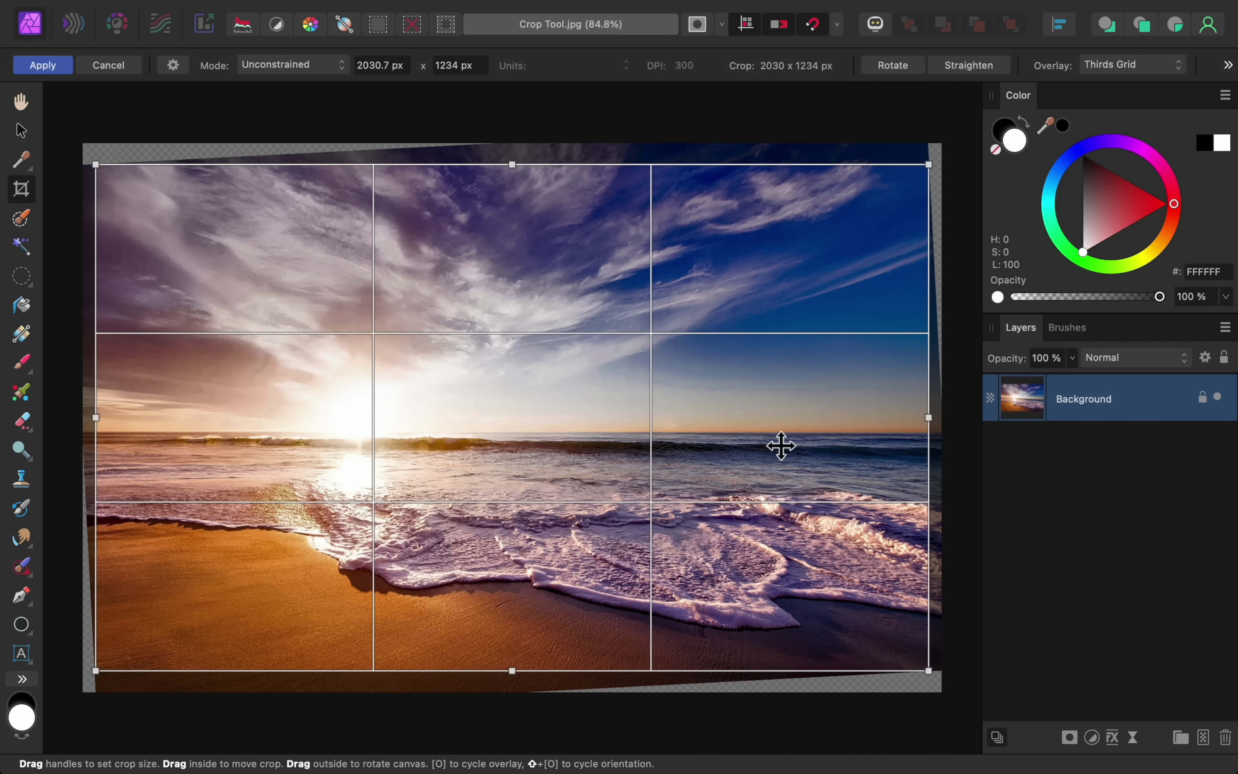
pyautogui.press('Return')
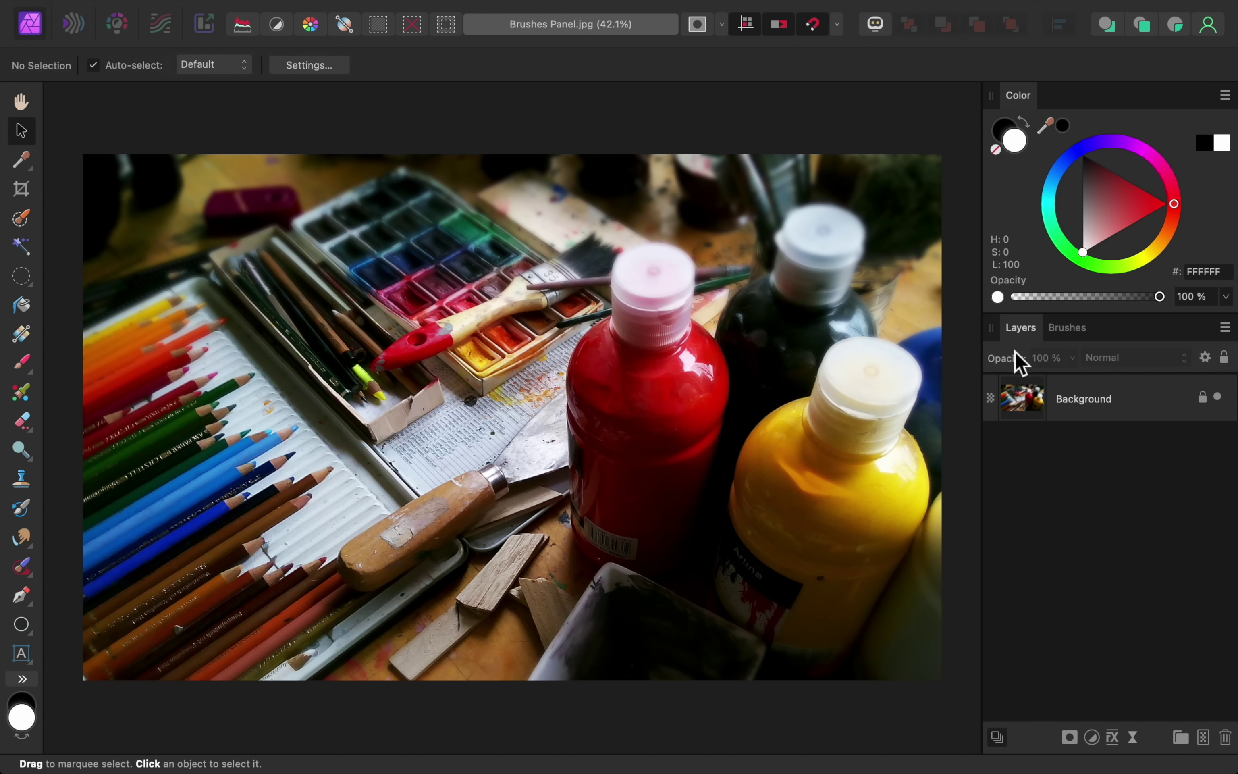
# - Turn on Show Brush Names in the Brushes panel menu for the Watercolors brushes
pyautogui.click(1067, 328)
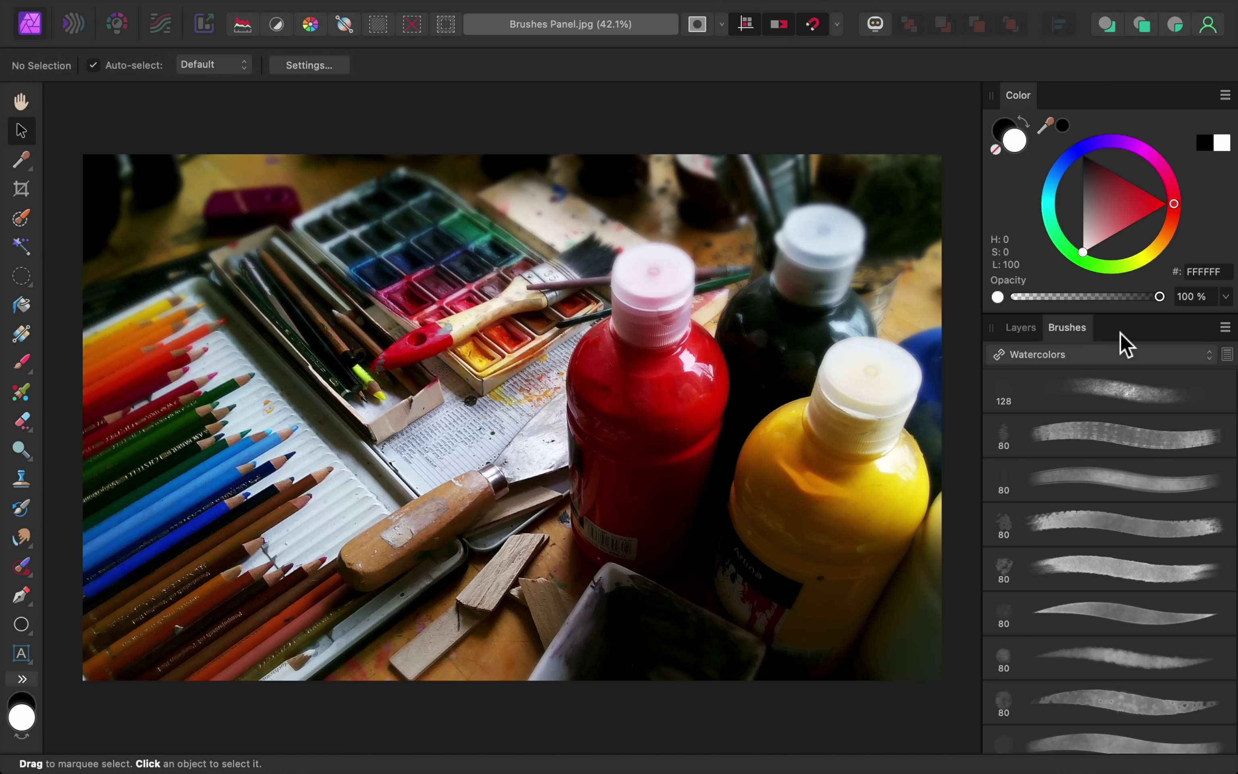
pyautogui.click(1226, 329)
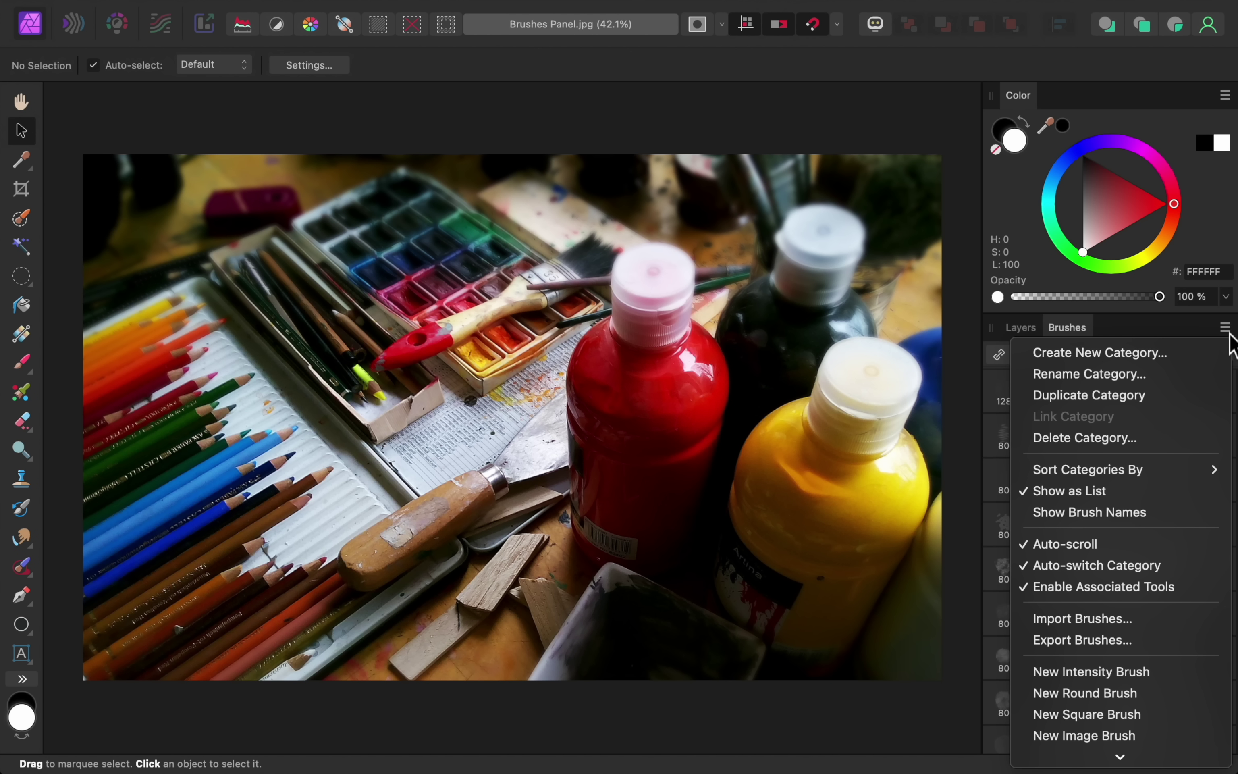
pyautogui.click(1183, 522)
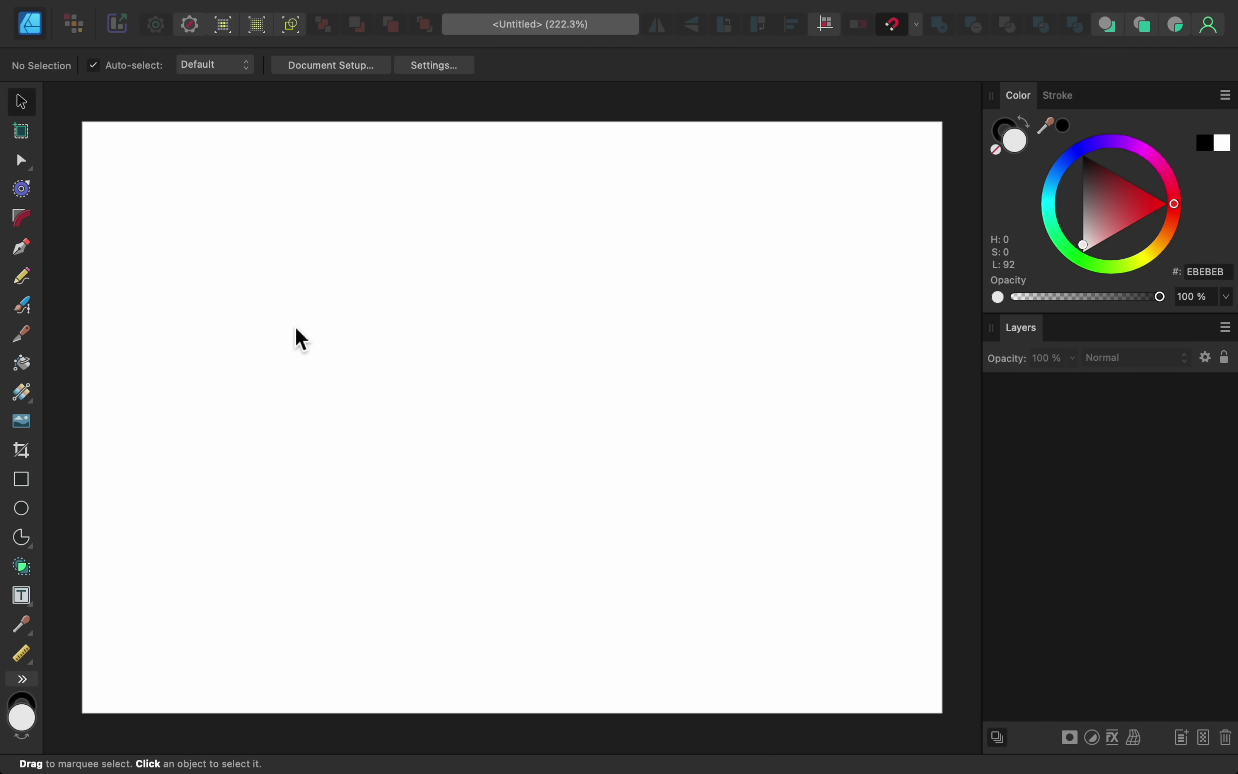
# - Show rulers with Cmd+R and drag out a vertical guide plus a crossing horizontal guide
pyautogui.press('super+r')
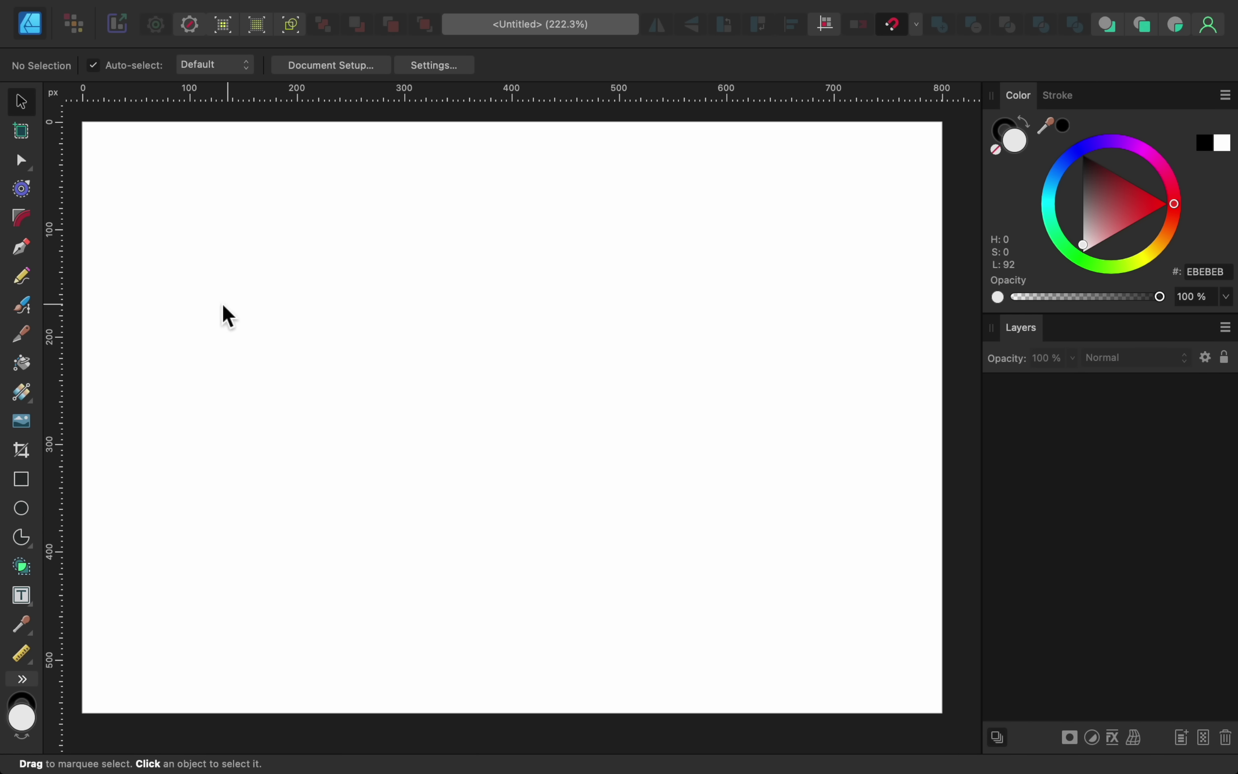
pyautogui.moveTo(64, 256); pyautogui.dragTo(515, 254)
pyautogui.moveTo(577, 98); pyautogui.dragTo(609, 419)
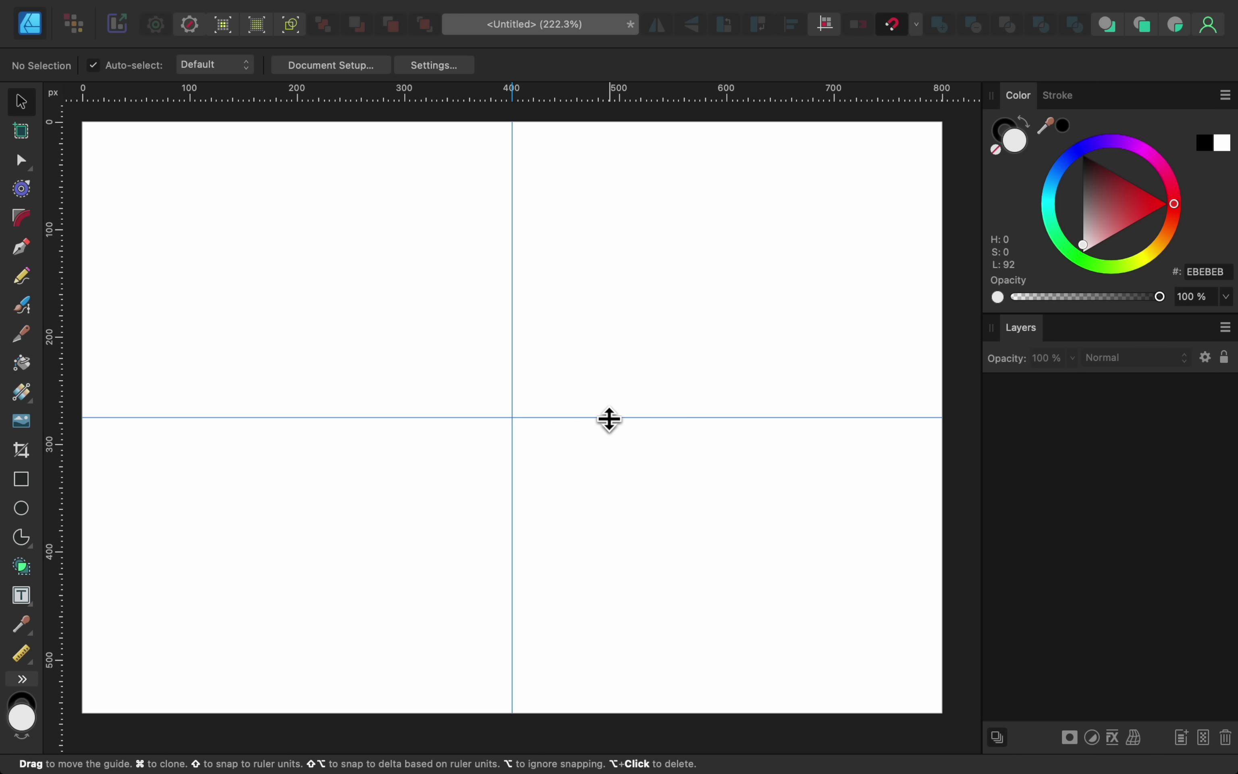
# - Clone the horizontal guide twice, then Option-click to delete both clones
pyautogui.moveTo(609, 418); pyautogui.dragTo(618, 251)
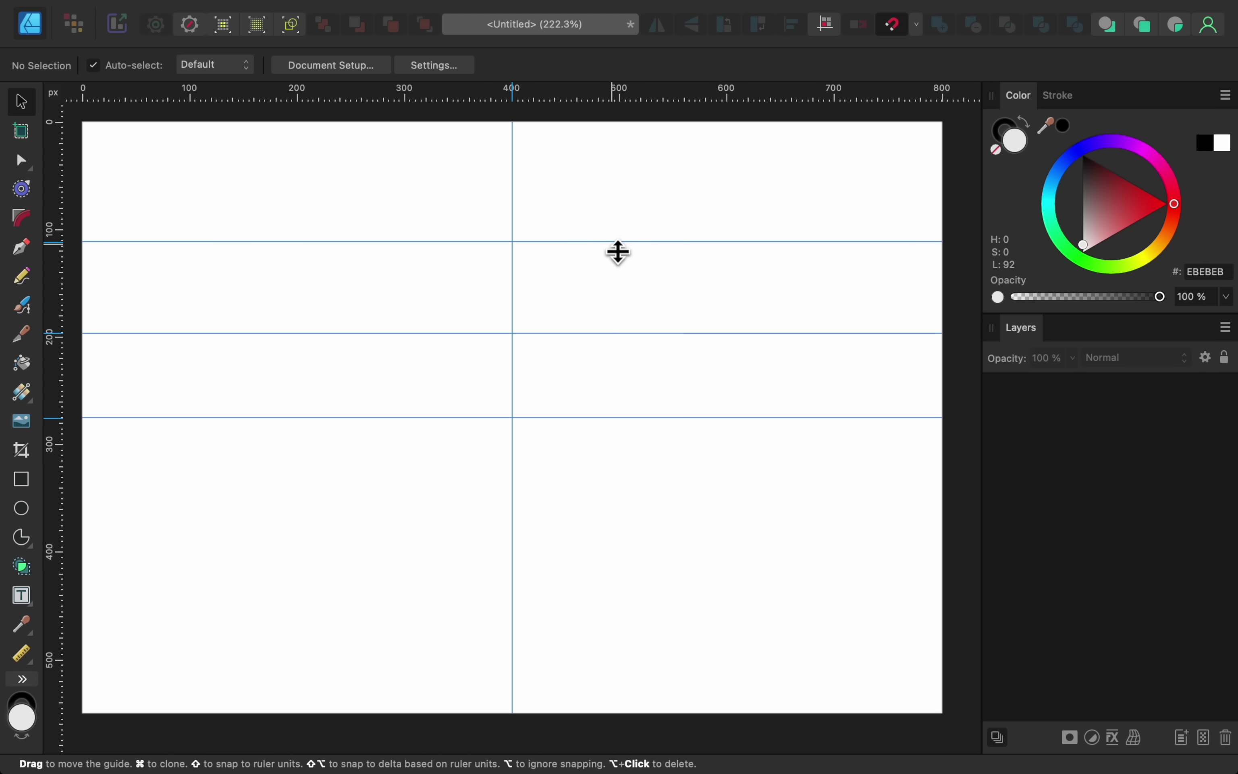
pyautogui.keyDown('alt'); pyautogui.click(618, 251); pyautogui.keyUp('alt')
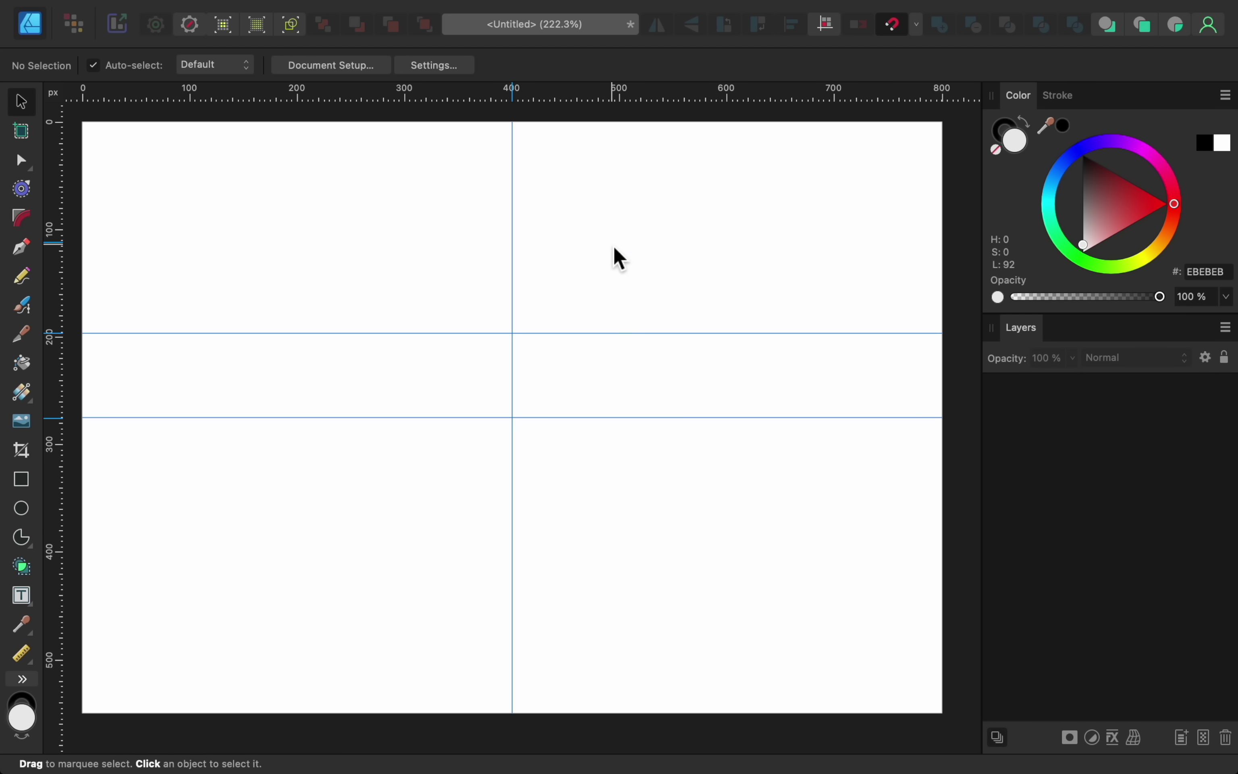
pyautogui.keyDown('alt'); pyautogui.click(621, 336); pyautogui.keyUp('alt')
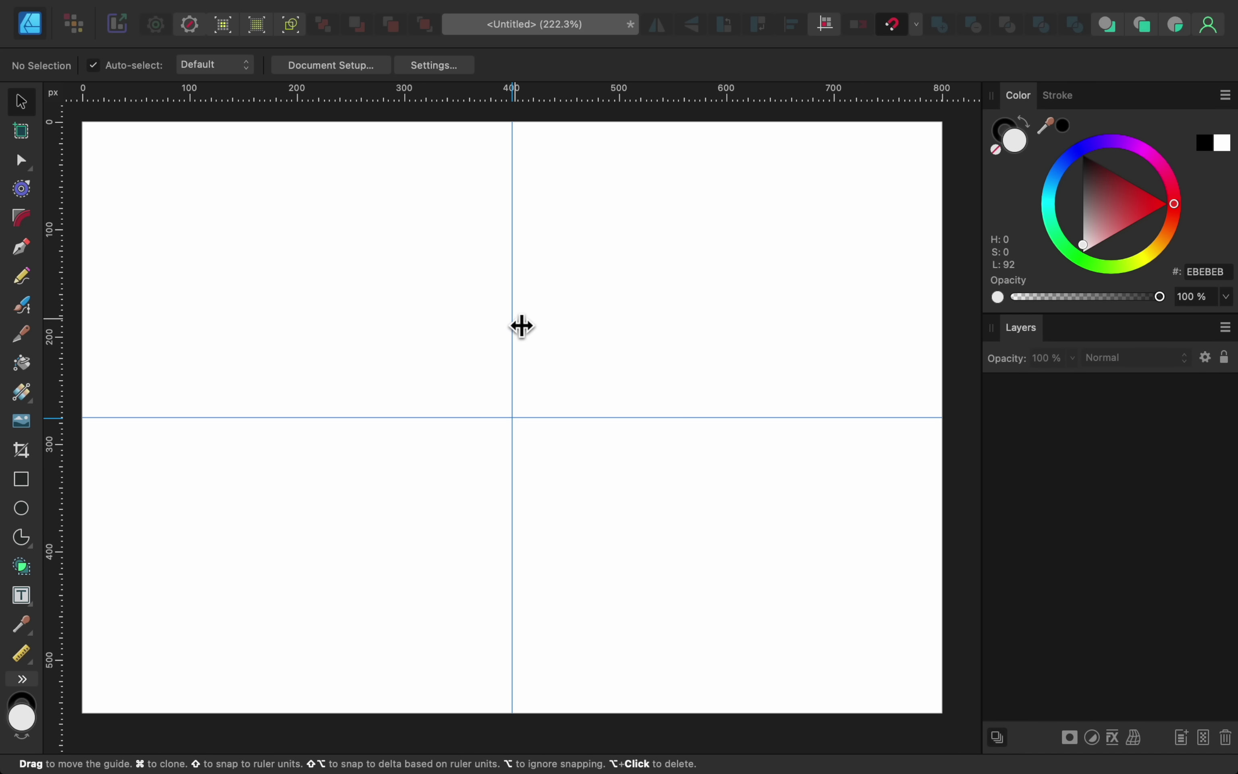
# - Move the vertical guide to 433.9 px and bring up the Guides Manager
pyautogui.moveTo(525, 326); pyautogui.dragTo(558, 326)
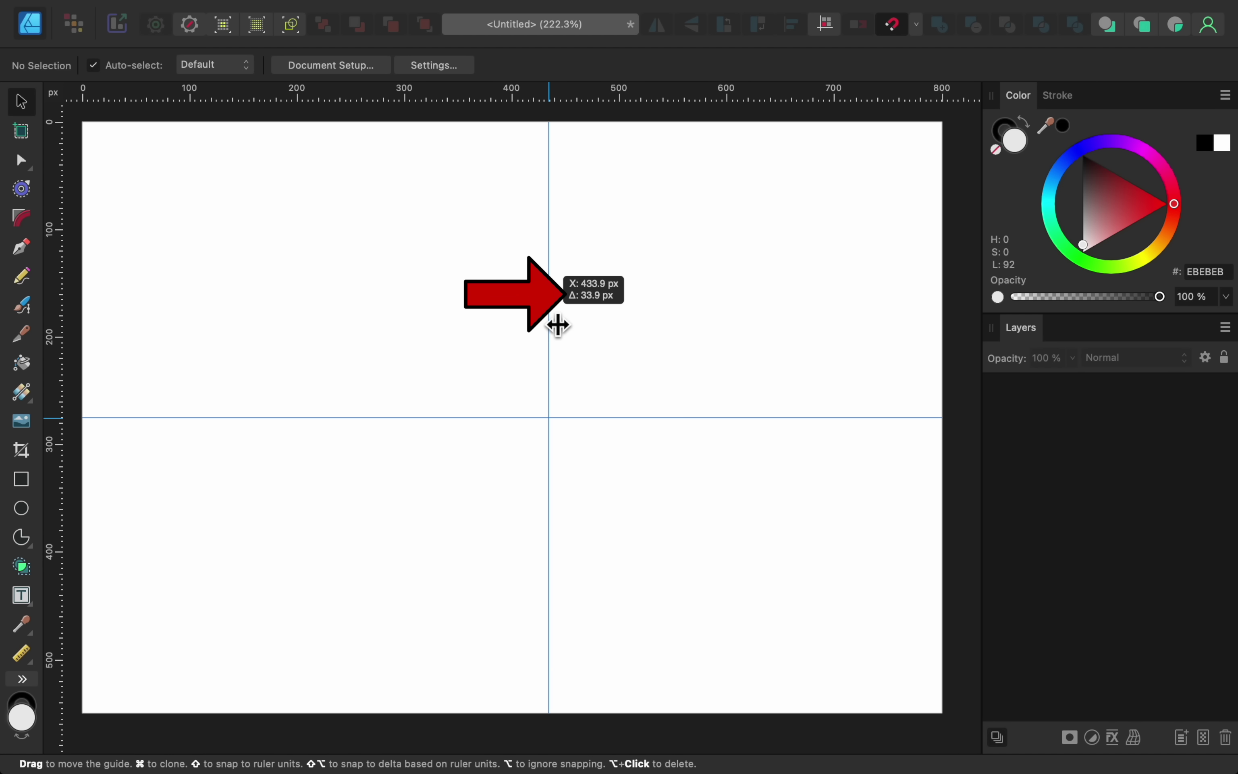
pyautogui.moveTo(557, 325); pyautogui.dragTo(551, 318)
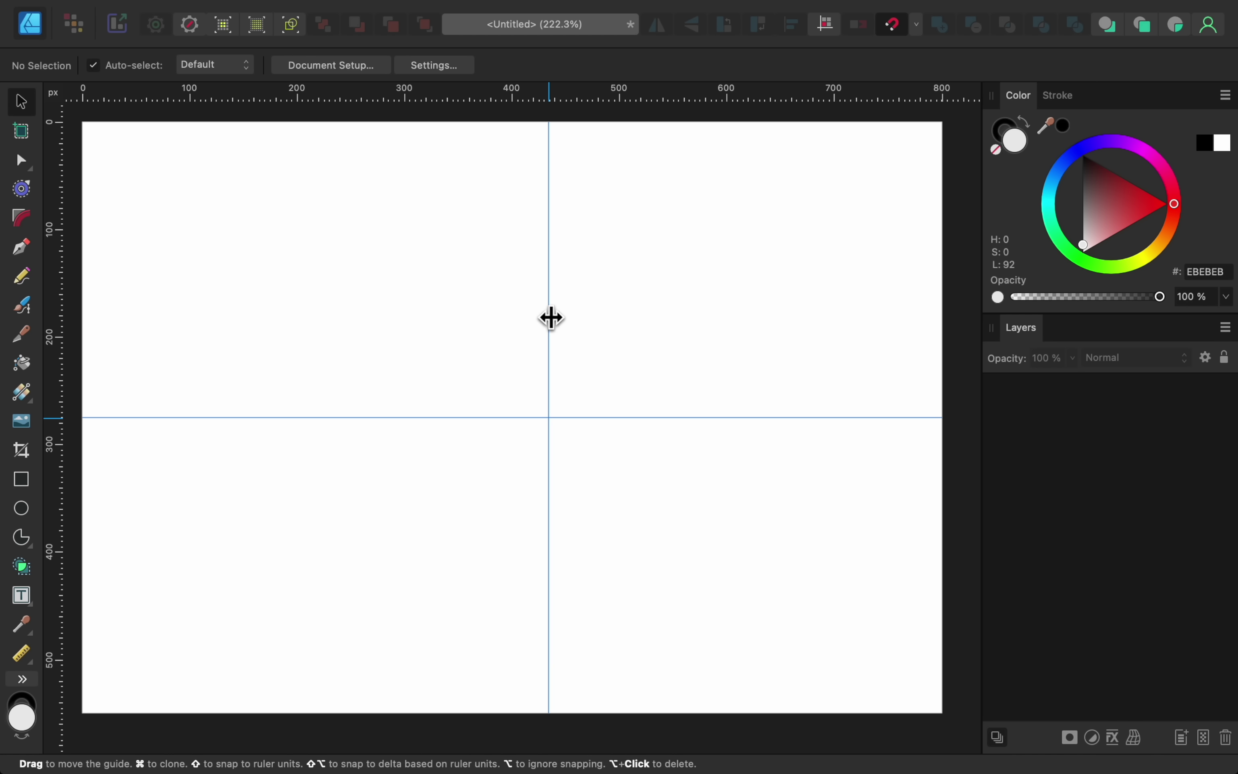
pyautogui.doubleClick(550, 318)
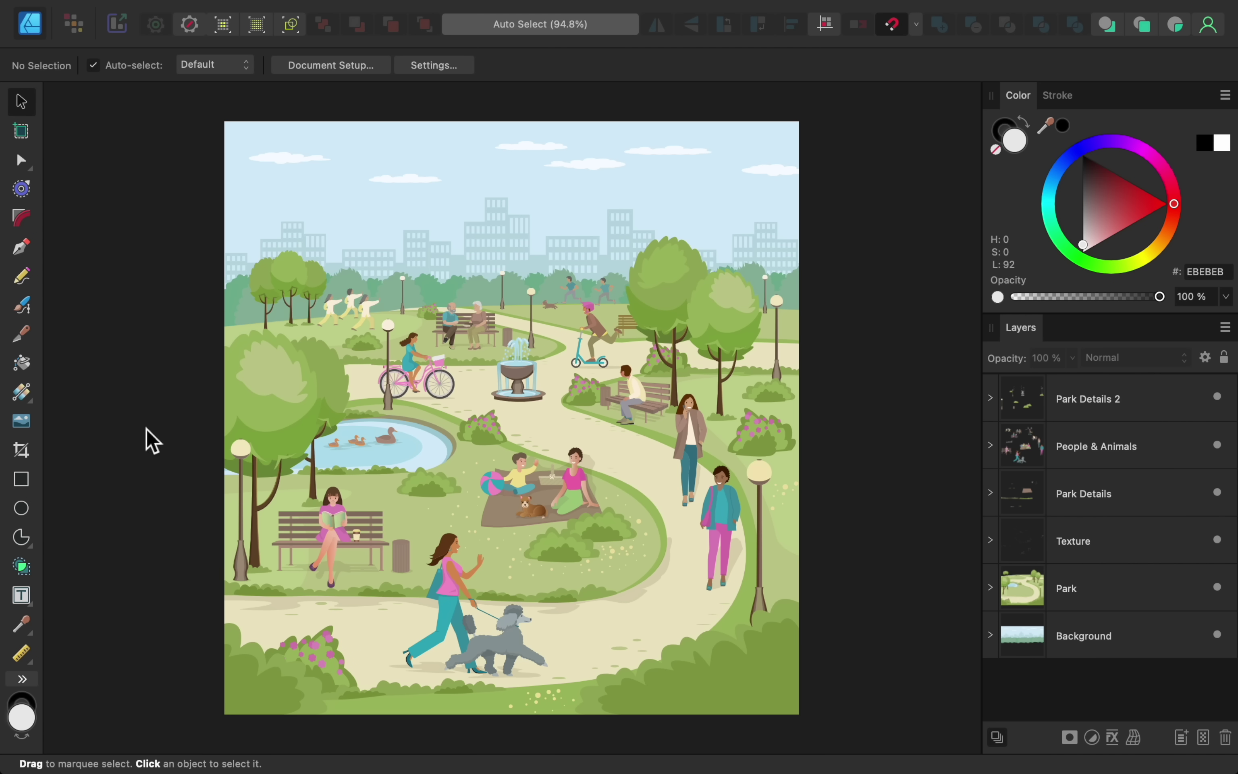
# - Select the Park group, double-click into its tree shape, then clear the selection
pyautogui.click(262, 371)
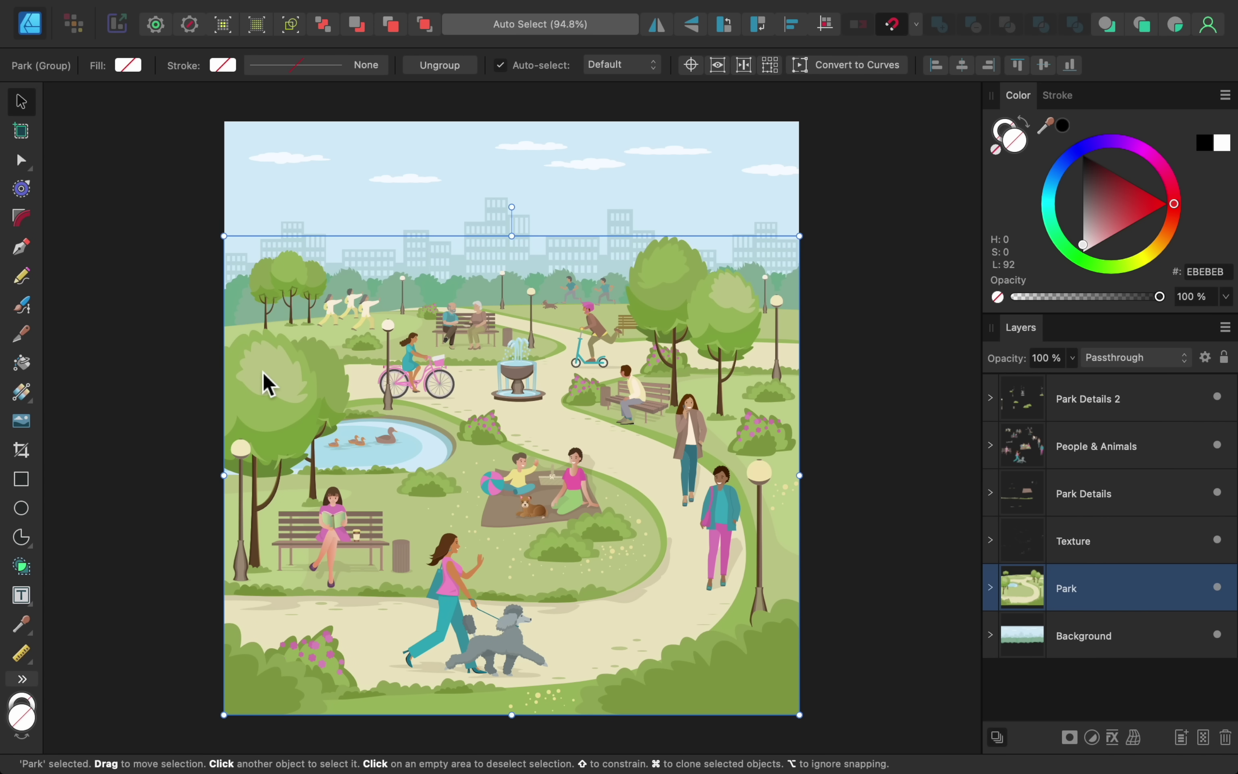
pyautogui.doubleClick(261, 371)
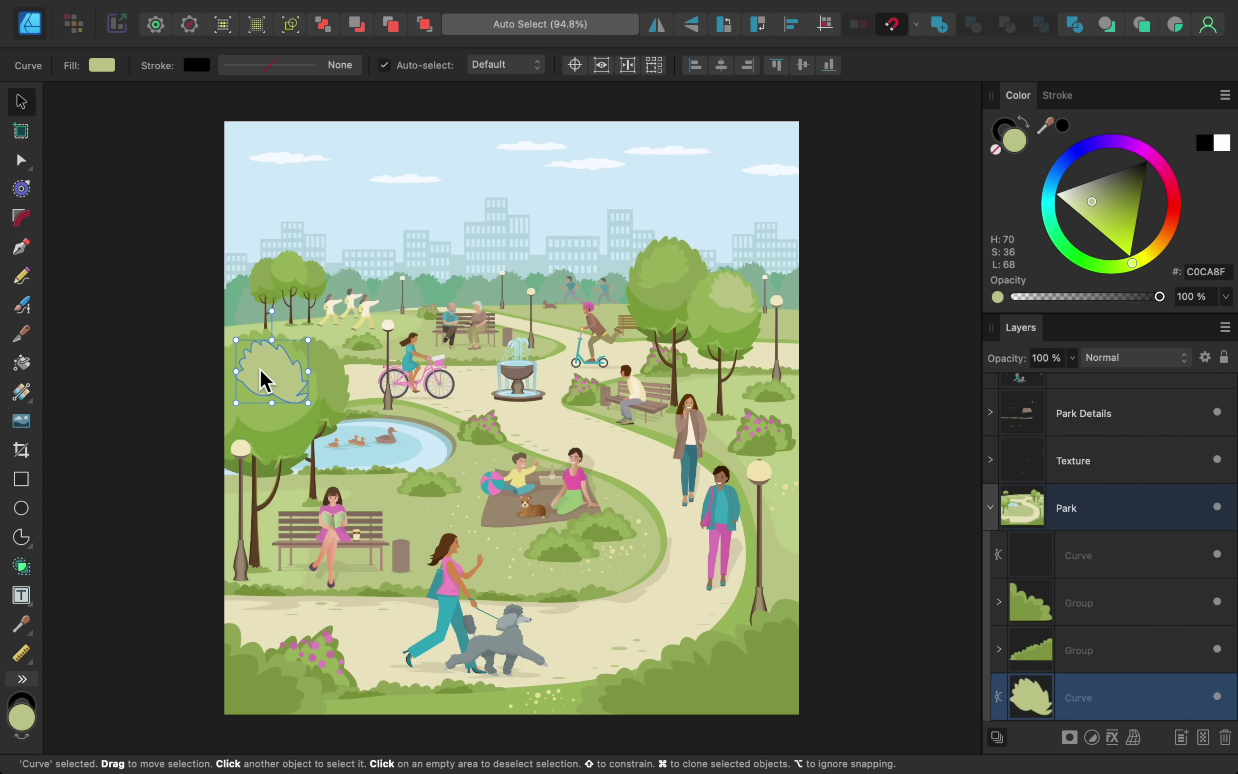
pyautogui.click(159, 293)
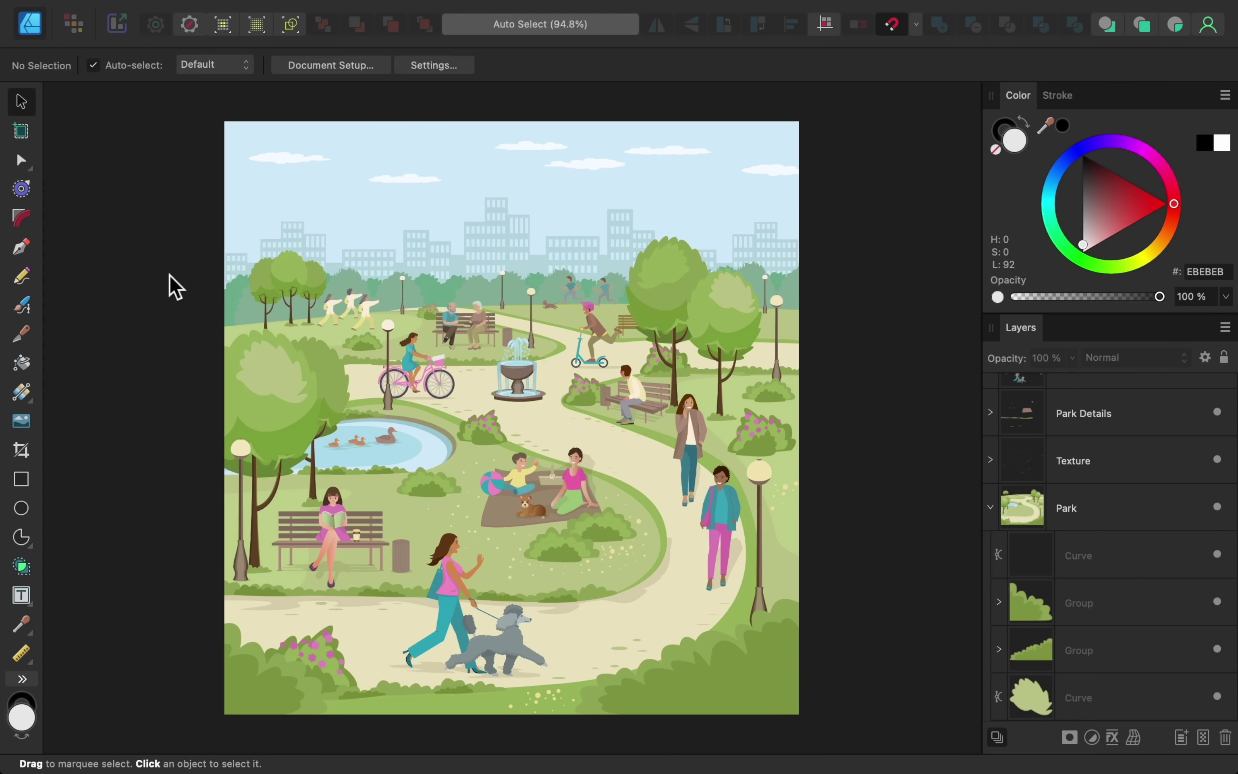
# - Set Auto-select to Objects and select the picnic blanket directly
pyautogui.click(234, 71)
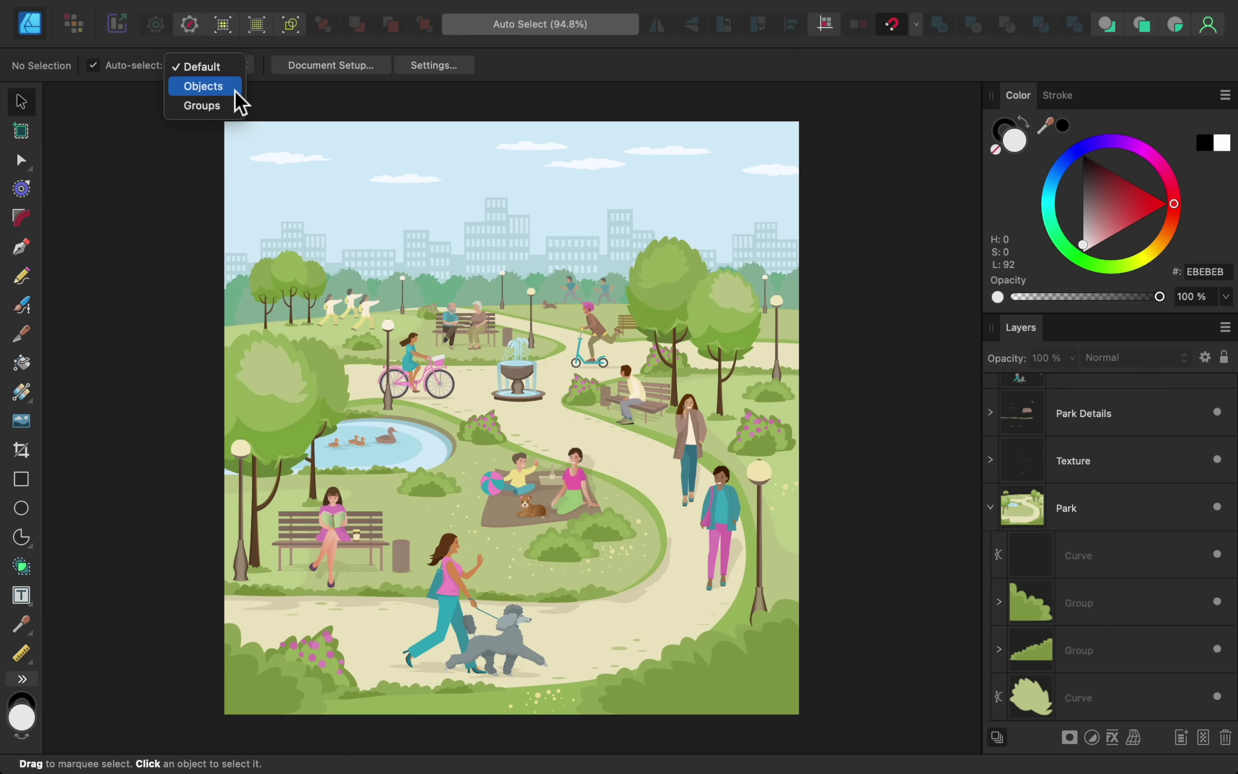
pyautogui.click(233, 88)
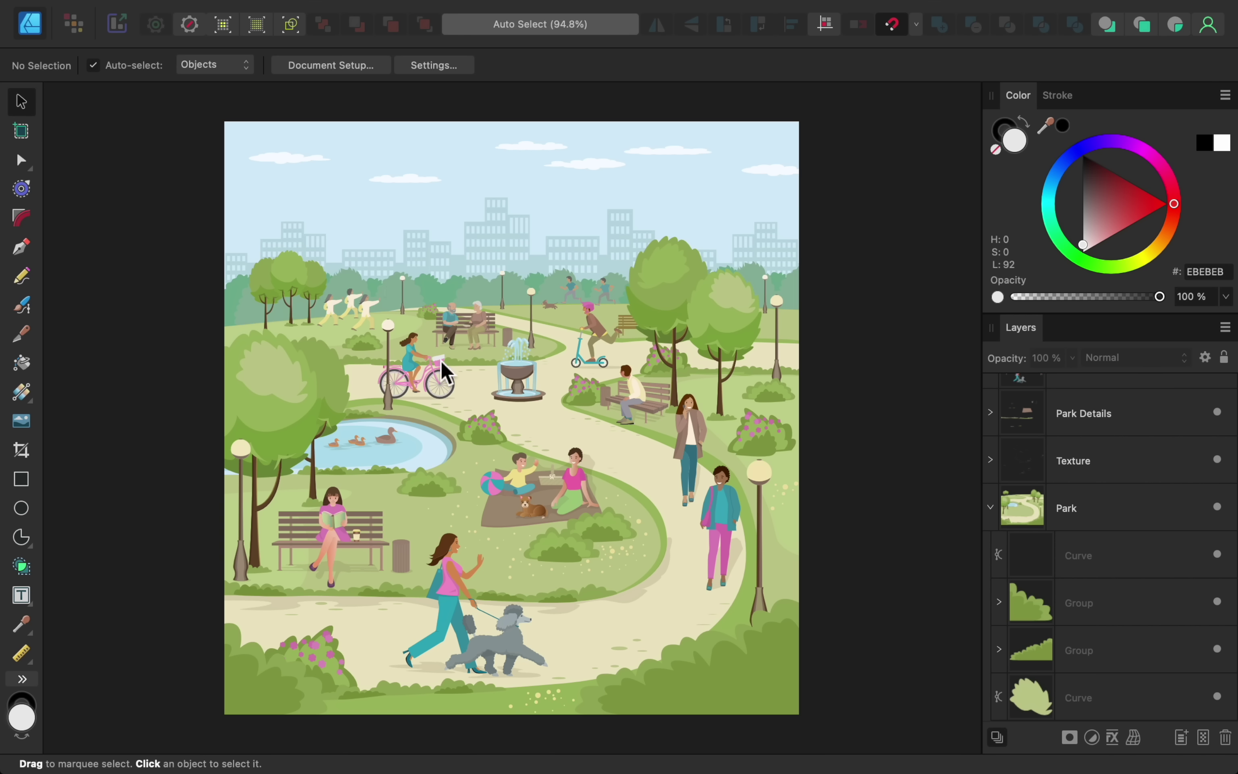
pyautogui.click(505, 521)
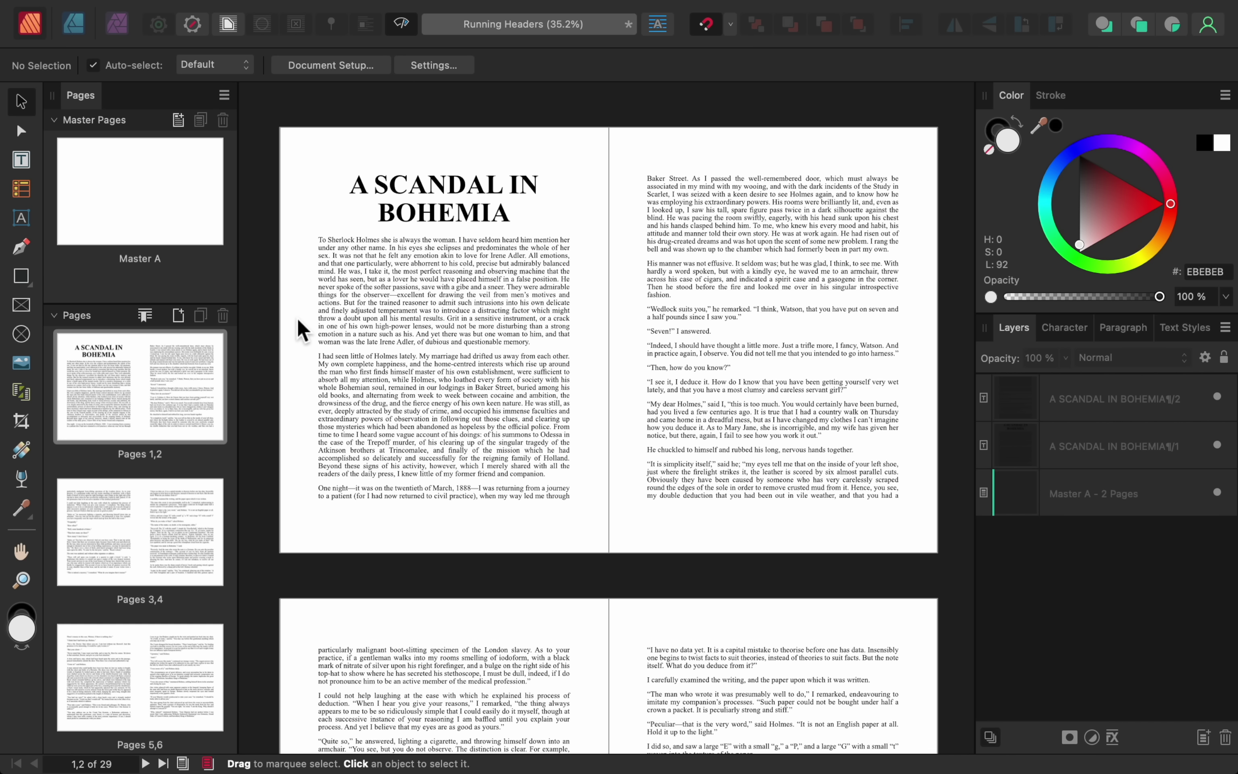
# - Edit Master A and draw a text frame across the bottom of its left page
pyautogui.click(105, 197)
pyautogui.doubleClick(105, 197)
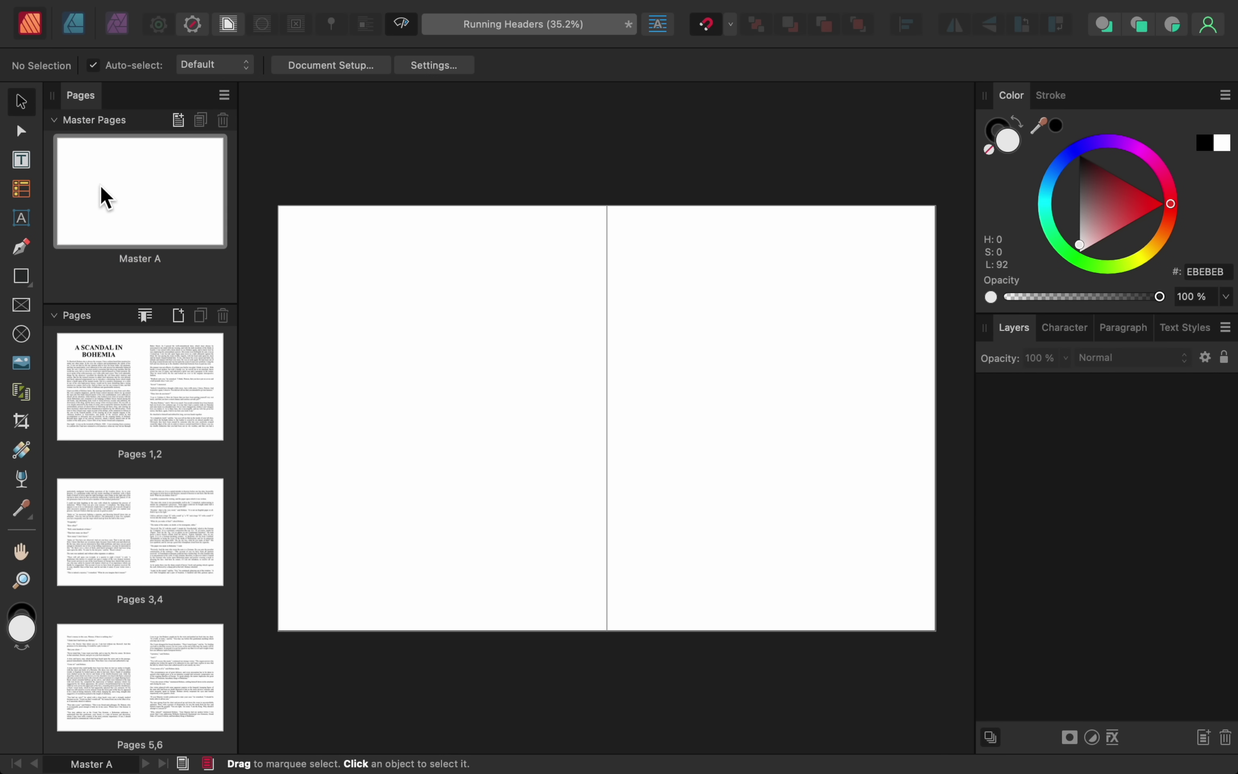
pyautogui.click(22, 161)
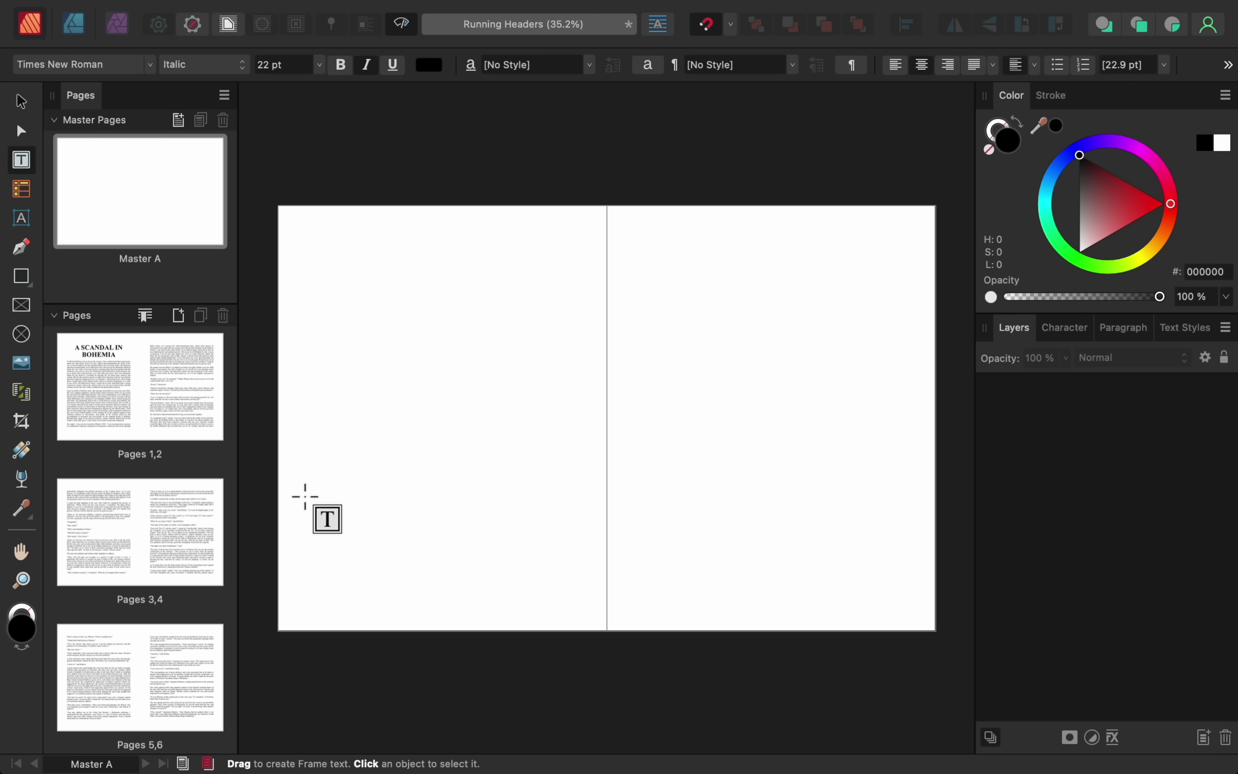
pyautogui.moveTo(277, 583); pyautogui.dragTo(606, 630)
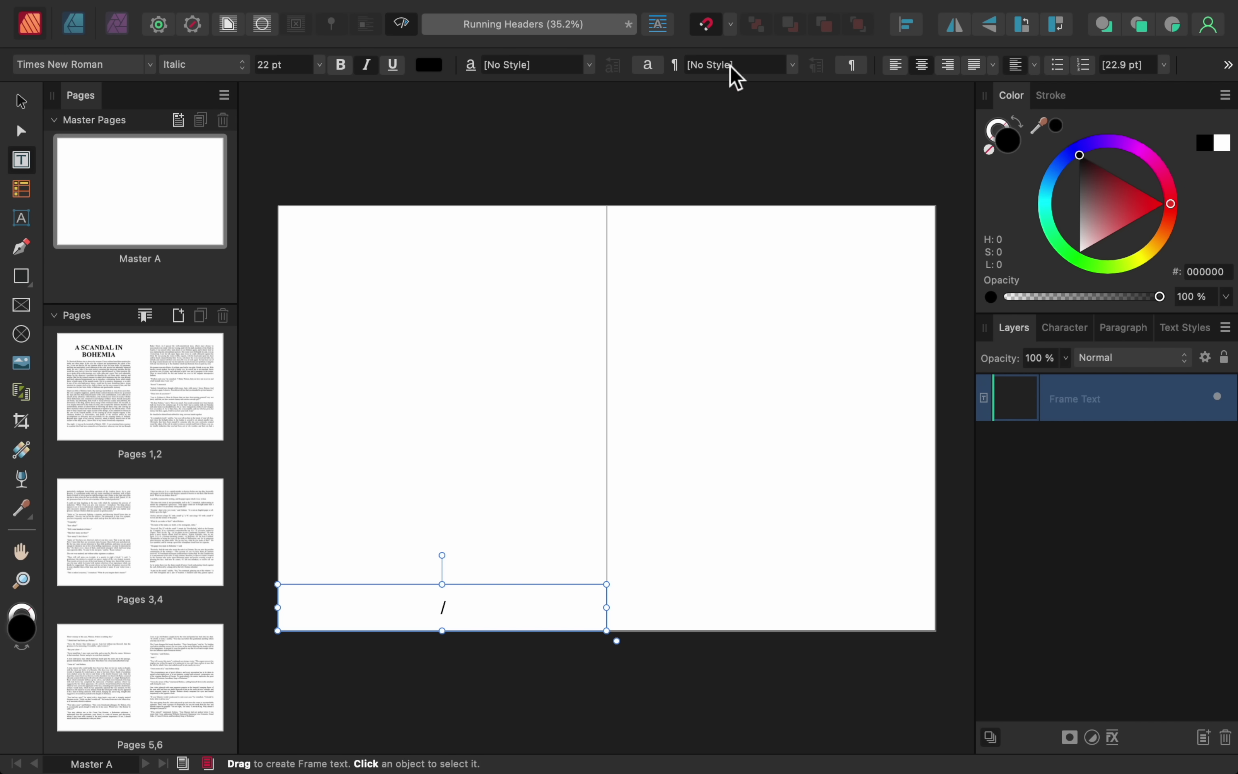
# - Bring up the Window menu to reach References > Fields
pyautogui.moveTo(750, 9)
pyautogui.click(655, 20)
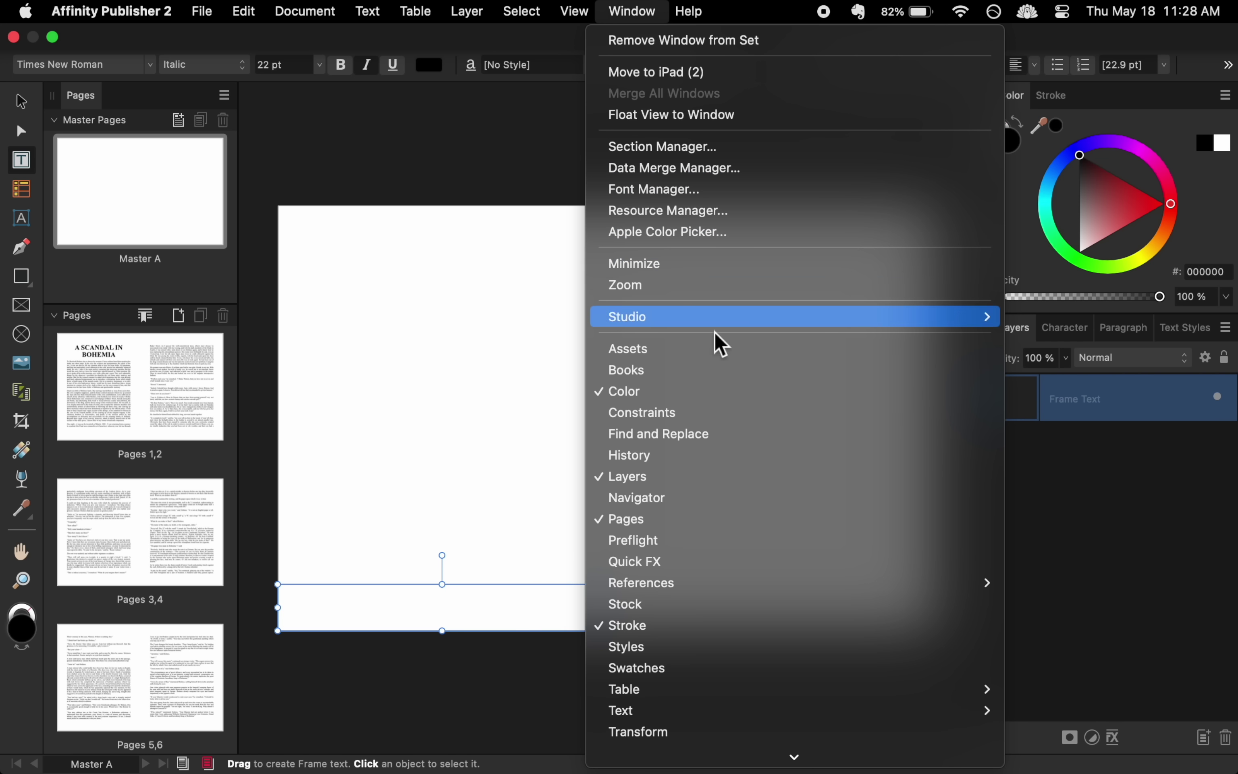
pyautogui.moveTo(759, 583)
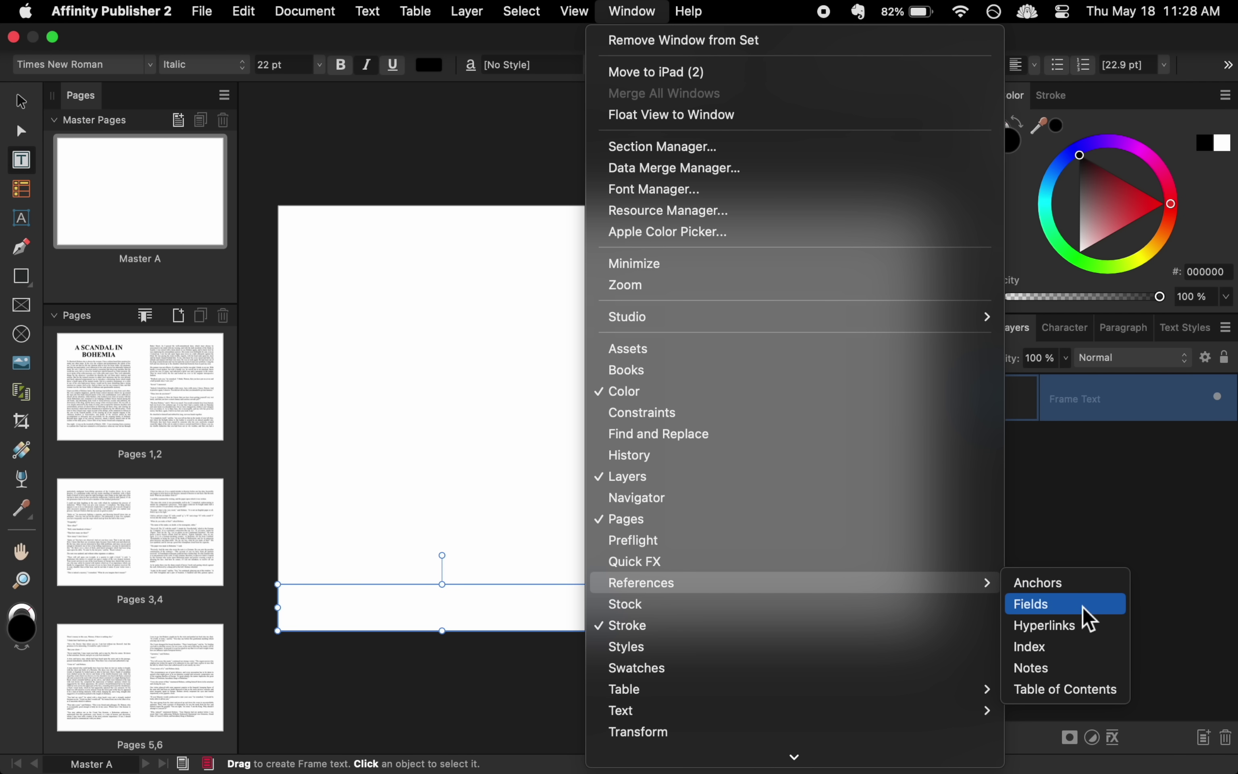
# - Insert the Running Header field from Document Sections into Master A's bottom text frame
pyautogui.click(1090, 616)
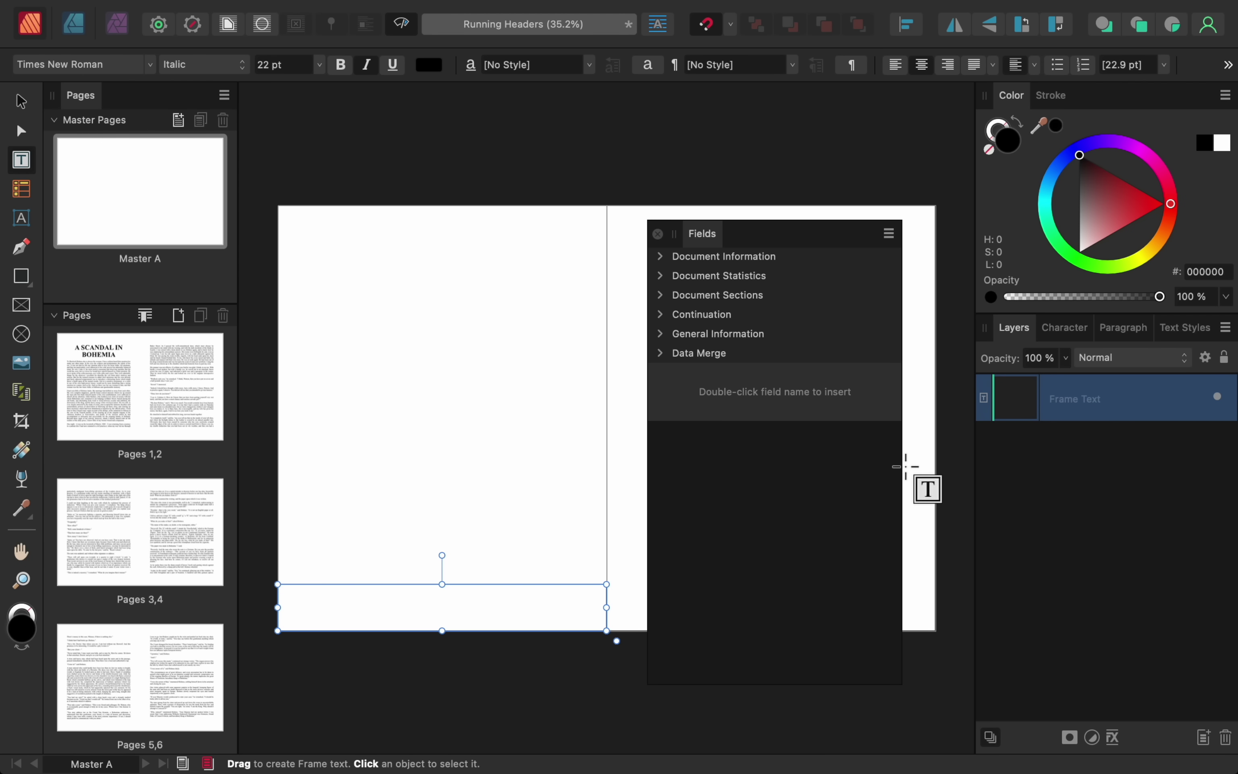
pyautogui.click(661, 296)
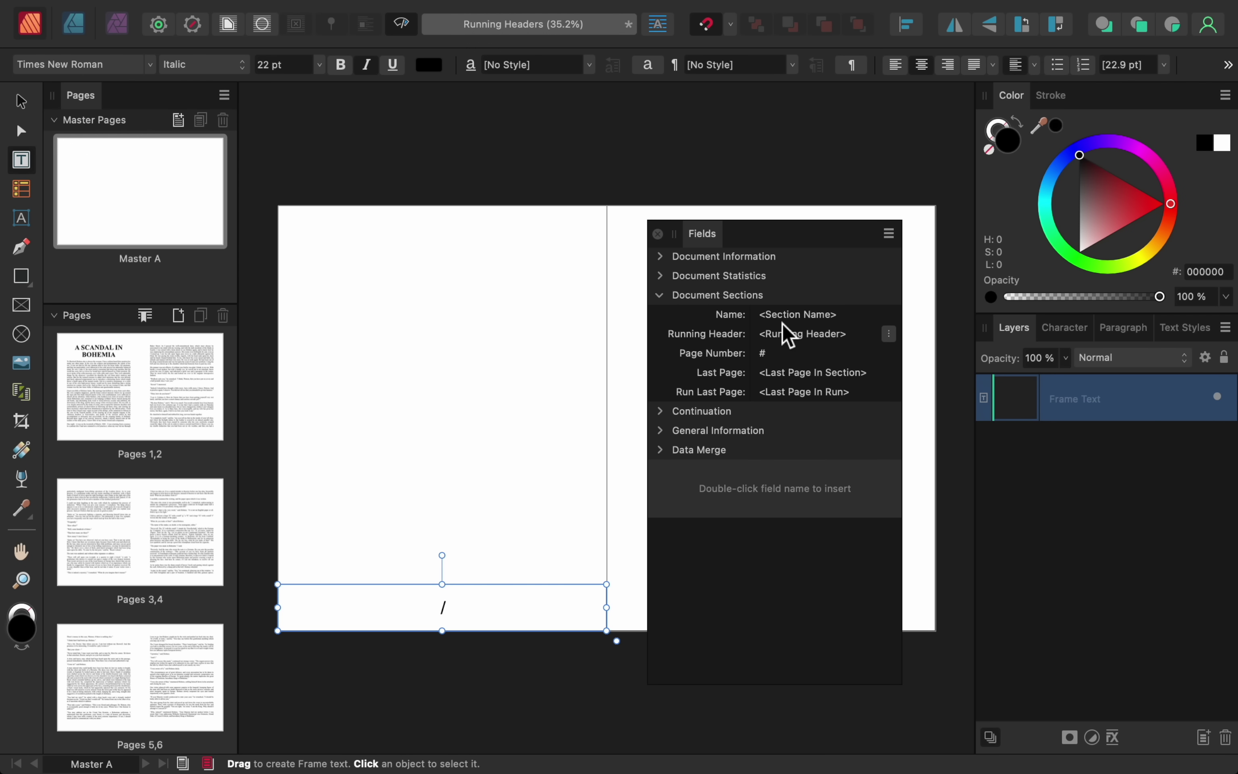
pyautogui.click(889, 335)
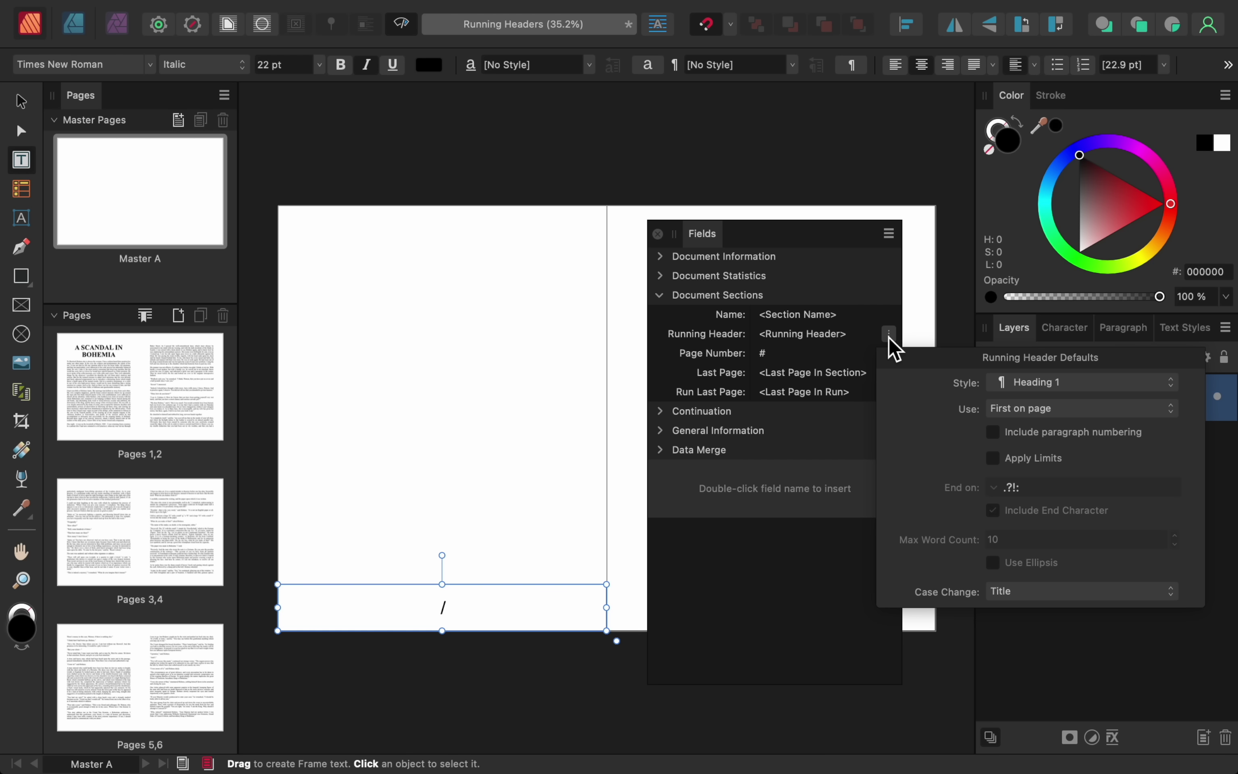
pyautogui.click(889, 338)
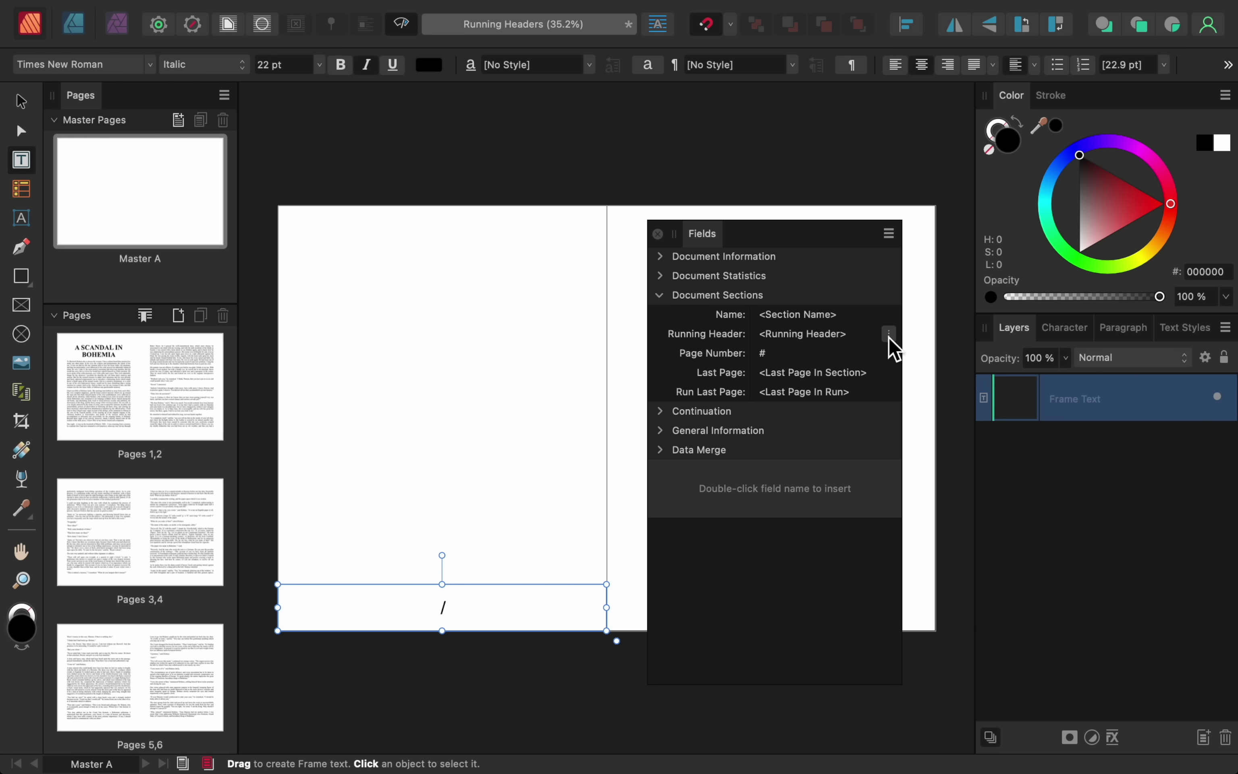
pyautogui.doubleClick(816, 337)
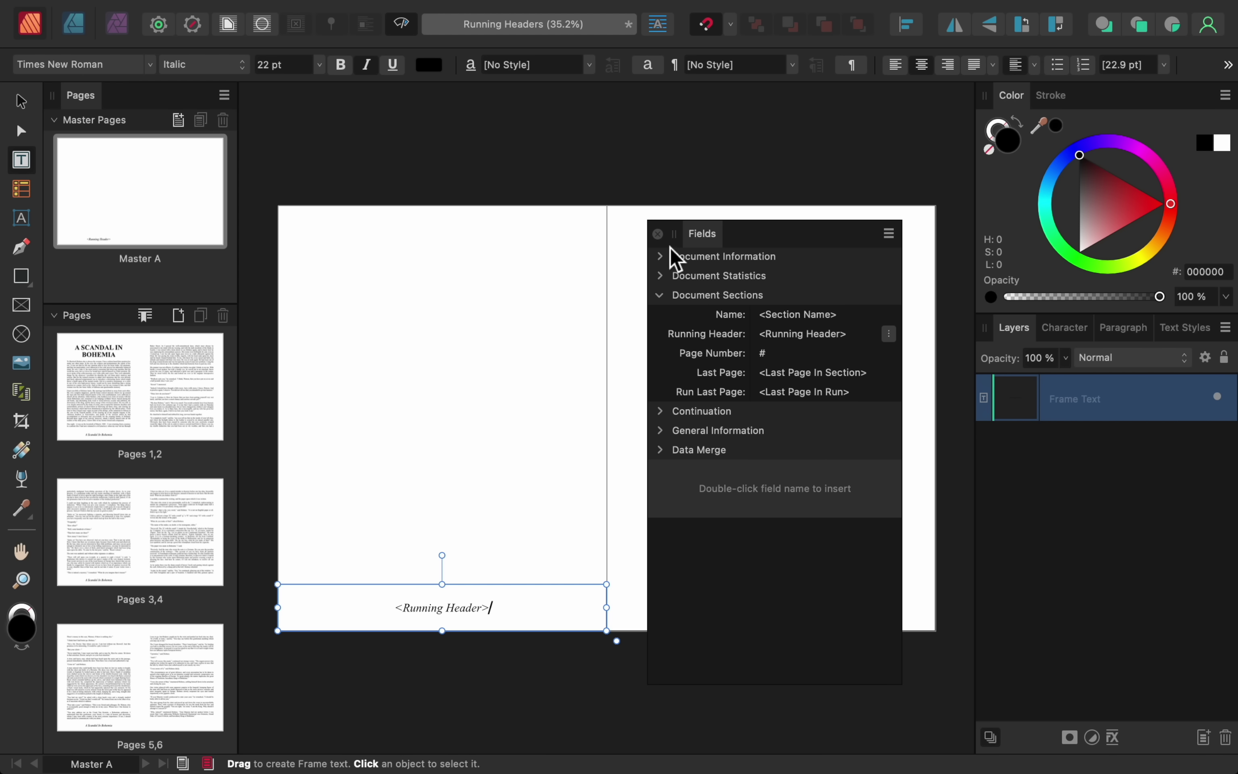
# - Duplicate the Running Header footer frame onto Master A's right page, then view pages 1,2
pyautogui.click(658, 234)
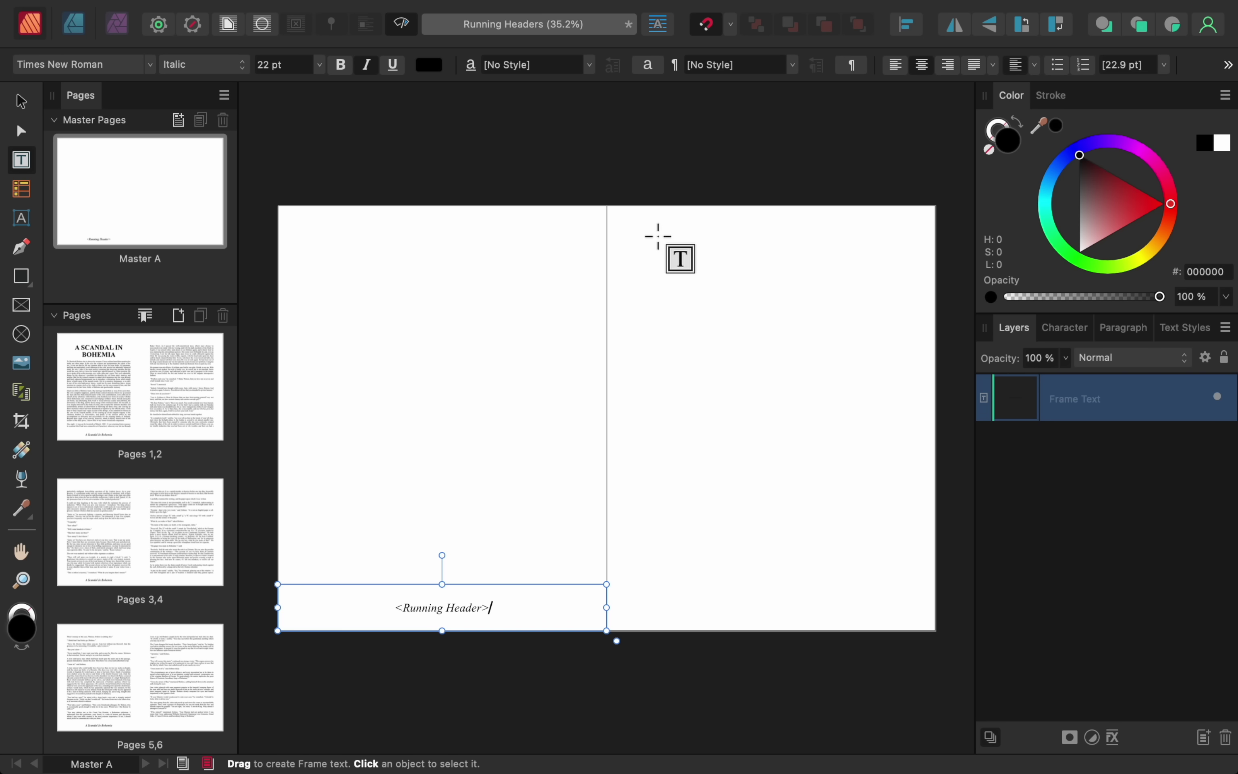
pyautogui.press('super+j')
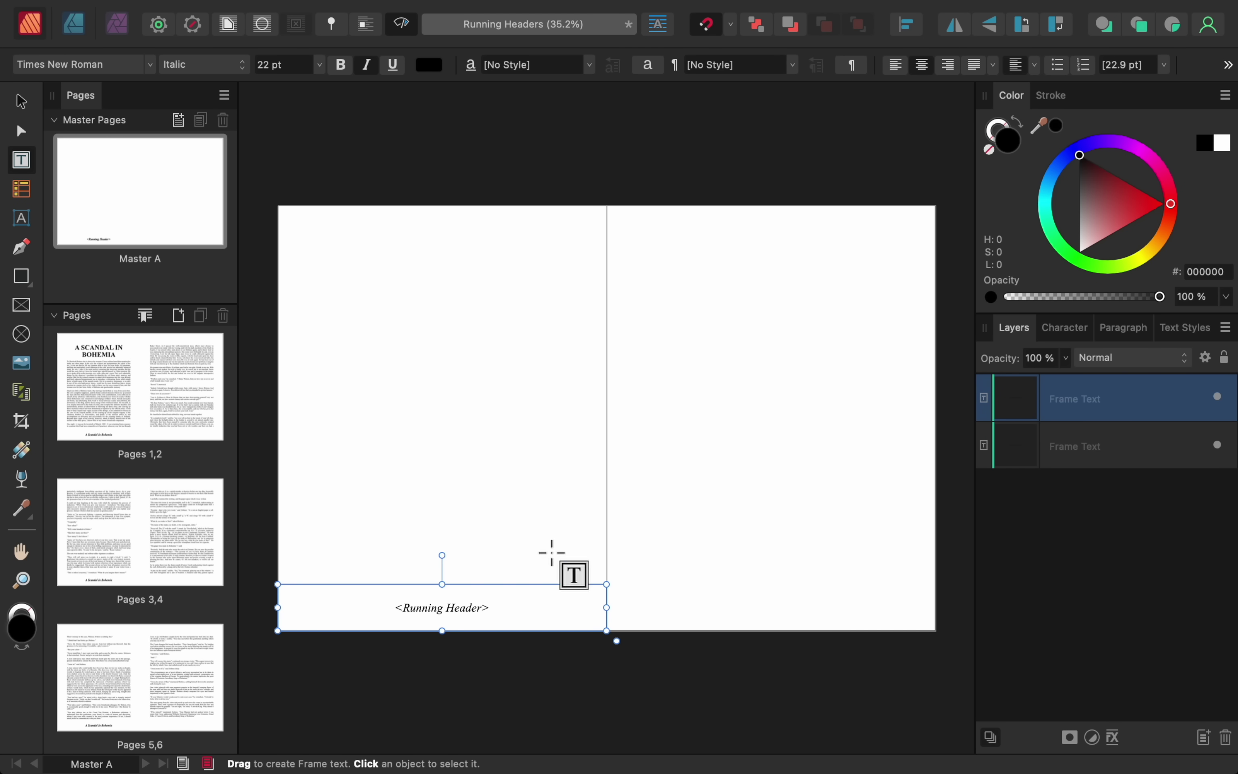
pyautogui.moveTo(556, 590); pyautogui.dragTo(874, 584)
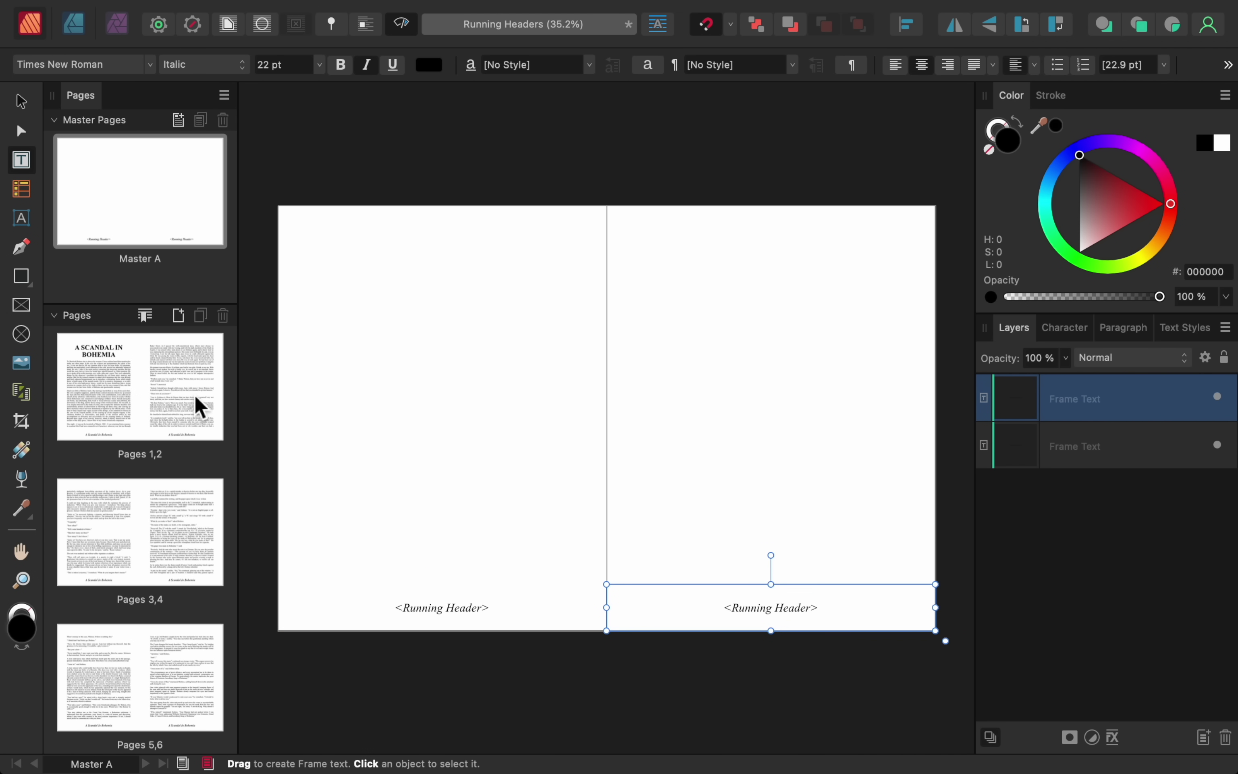
pyautogui.click(121, 385)
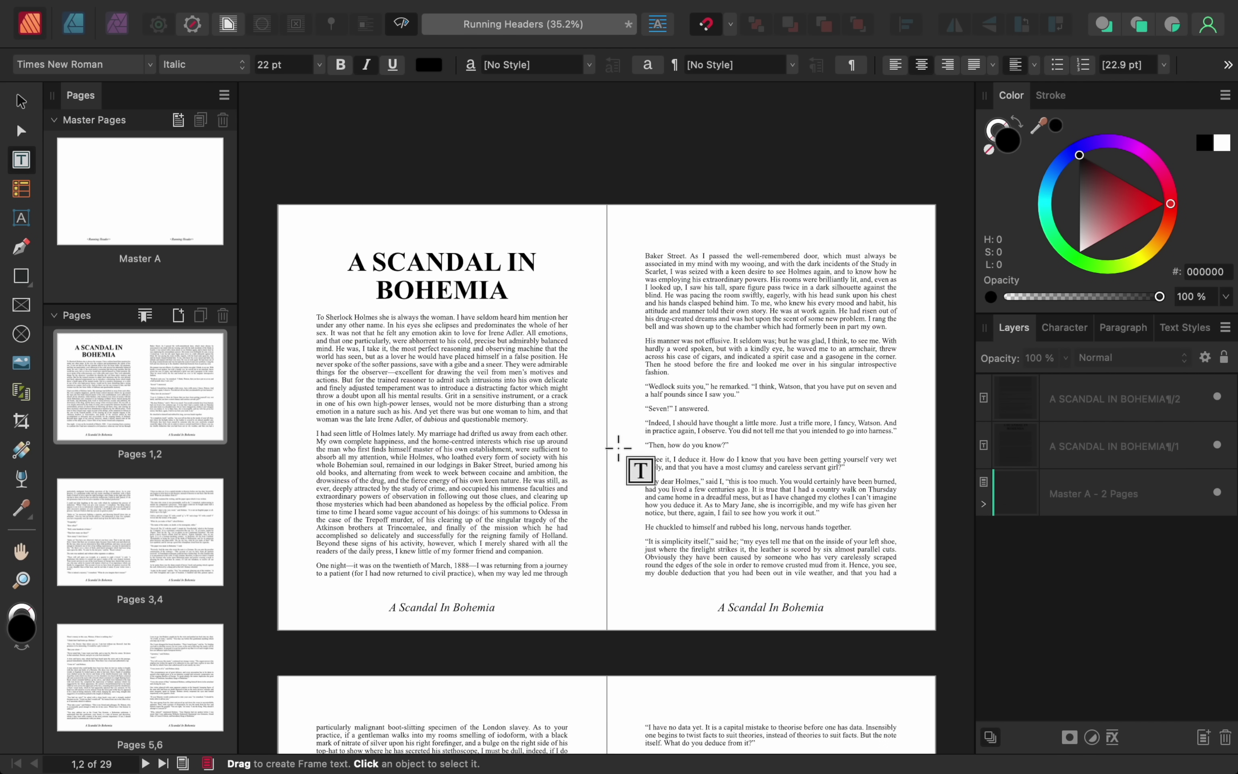
# - Delete the footer title text on page 8, where The Red-Headed League begins
pyautogui.scroll(-10, 618, 448)
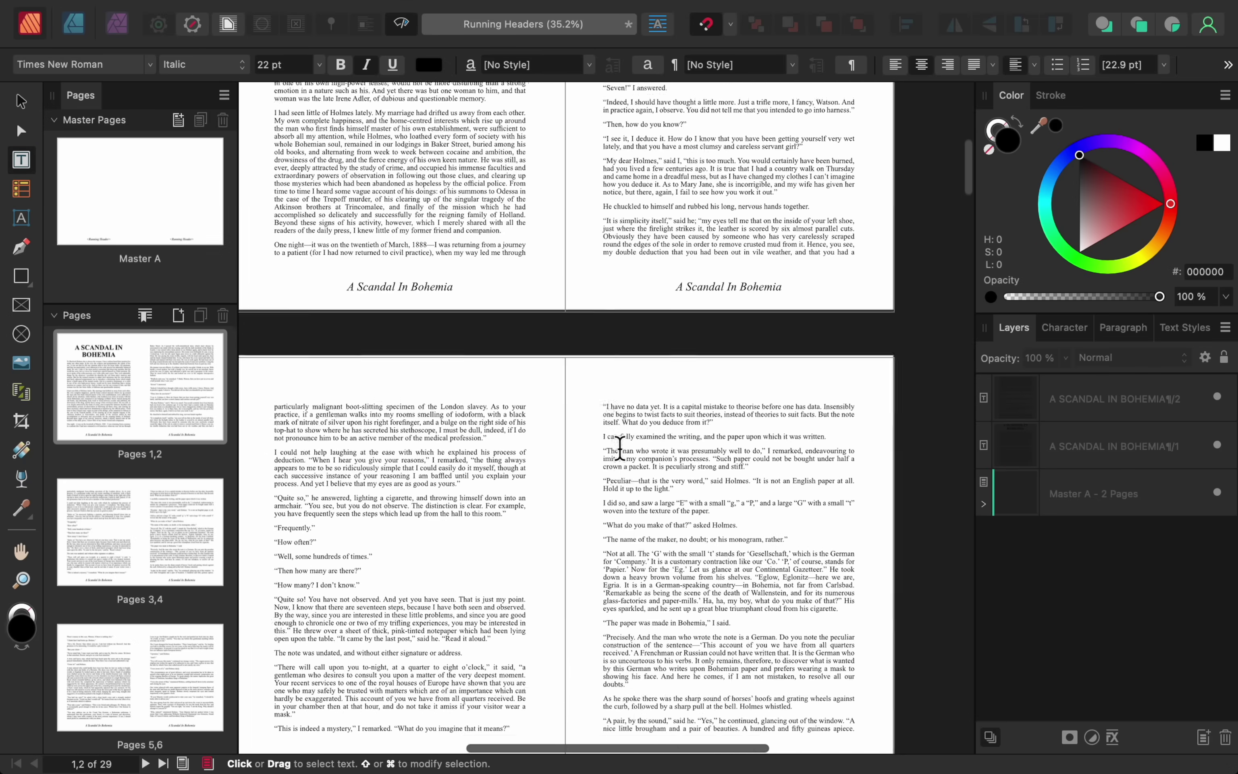
pyautogui.scroll(-15, 619, 448)
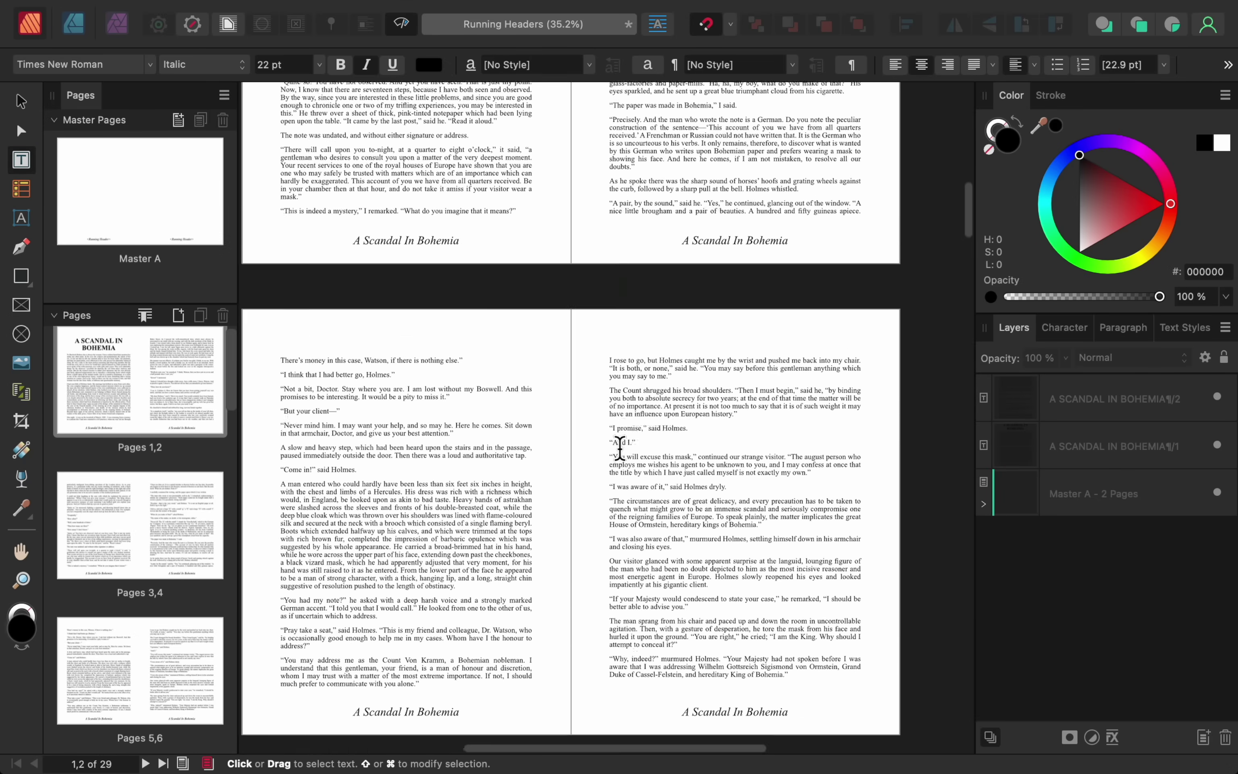
pyautogui.scroll(-15, 619, 448)
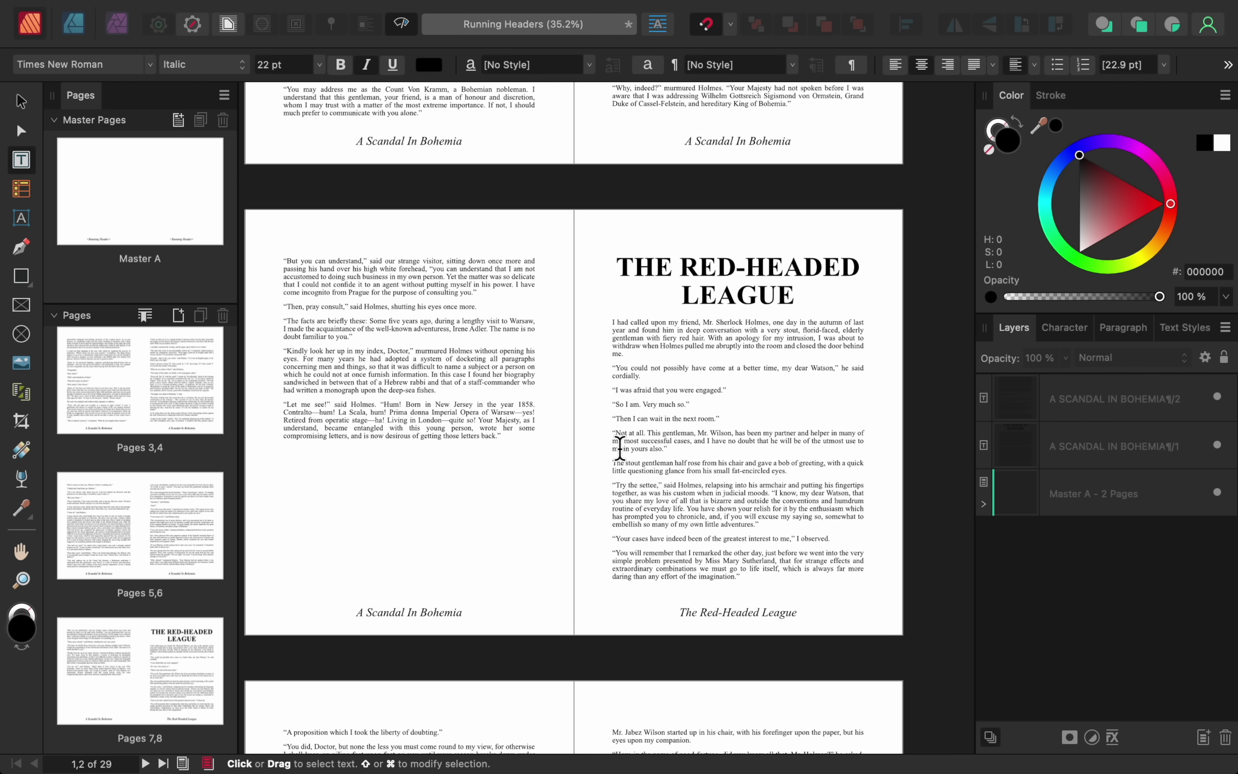
pyautogui.tripleClick(729, 613)
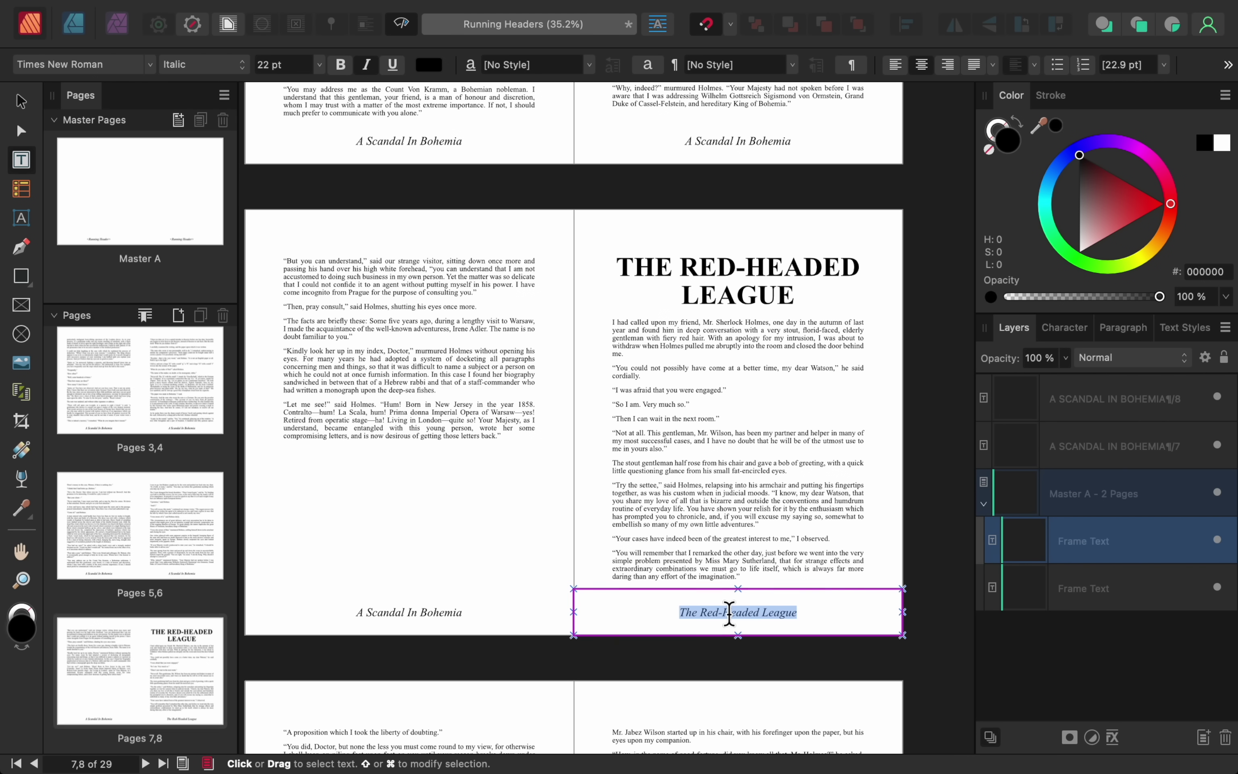
pyautogui.press('BackSpace')
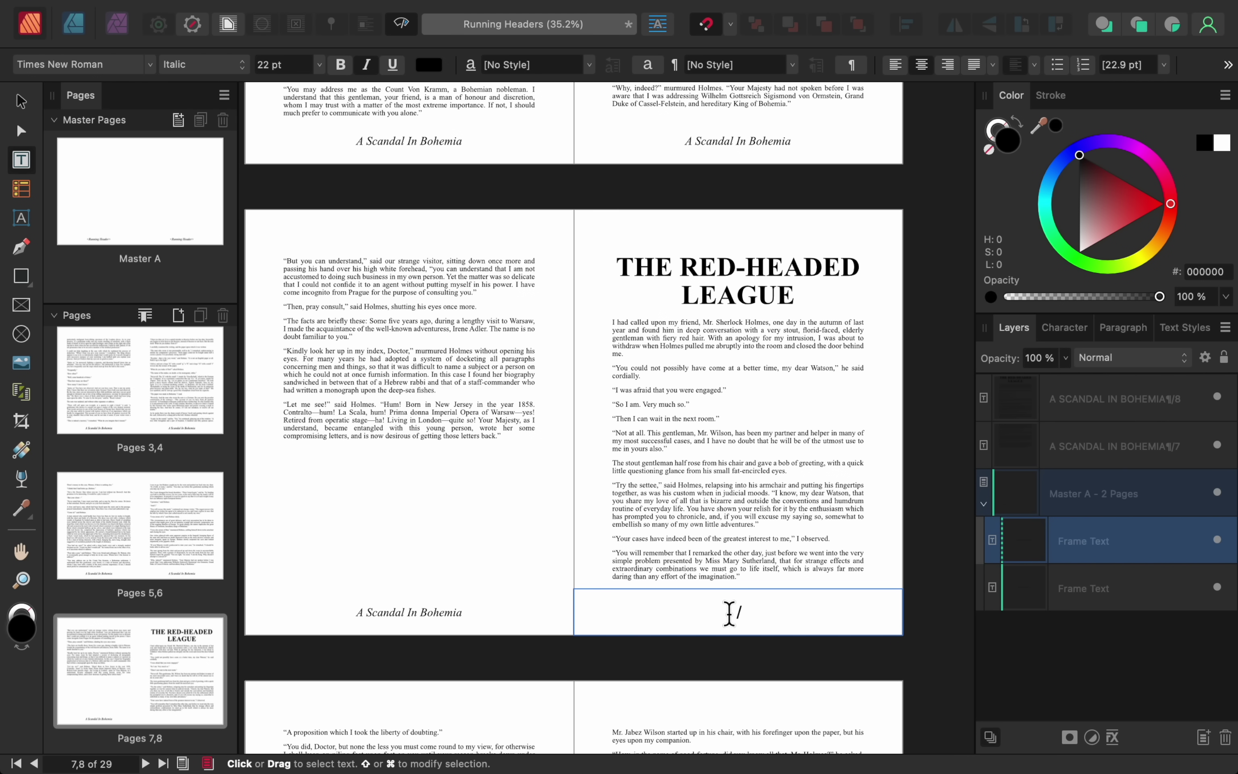
pyautogui.click(936, 618)
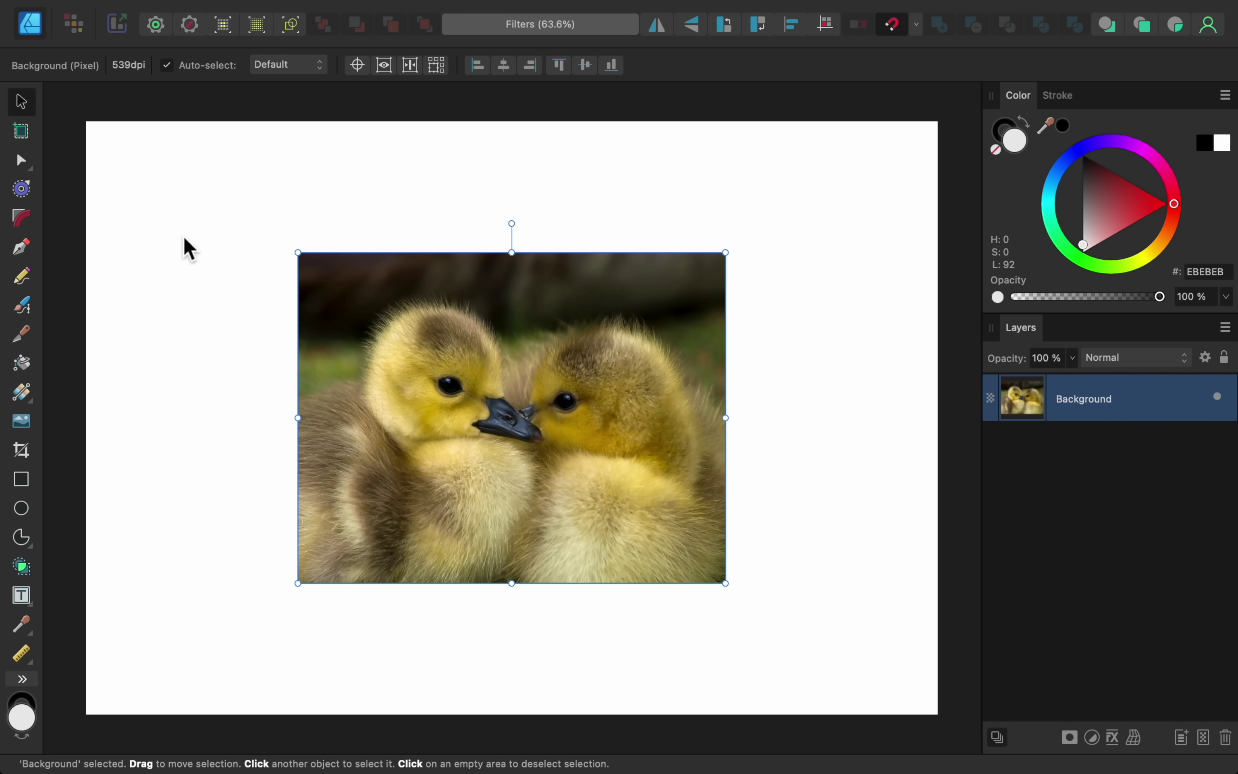
# - In the Pixel persona, add a Perspective live filter layer to the duckling photo
pyautogui.click(75, 30)
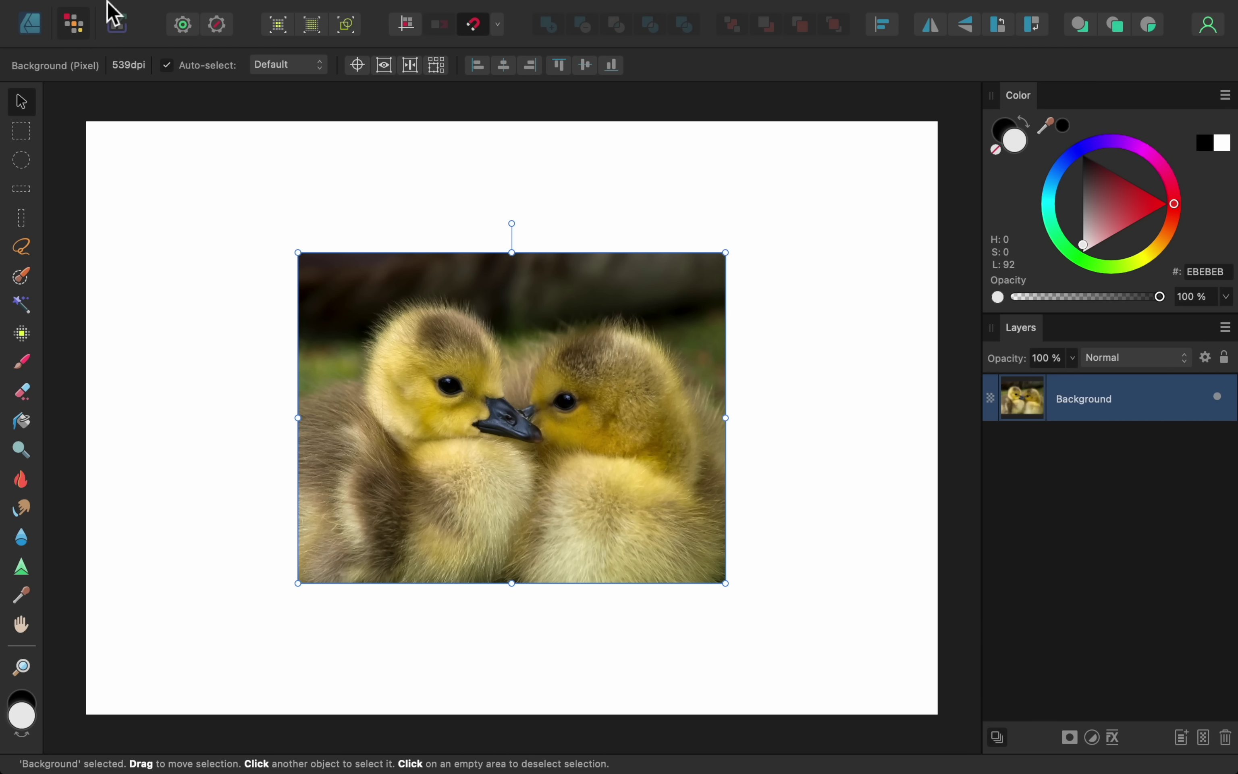
pyautogui.moveTo(110, 10)
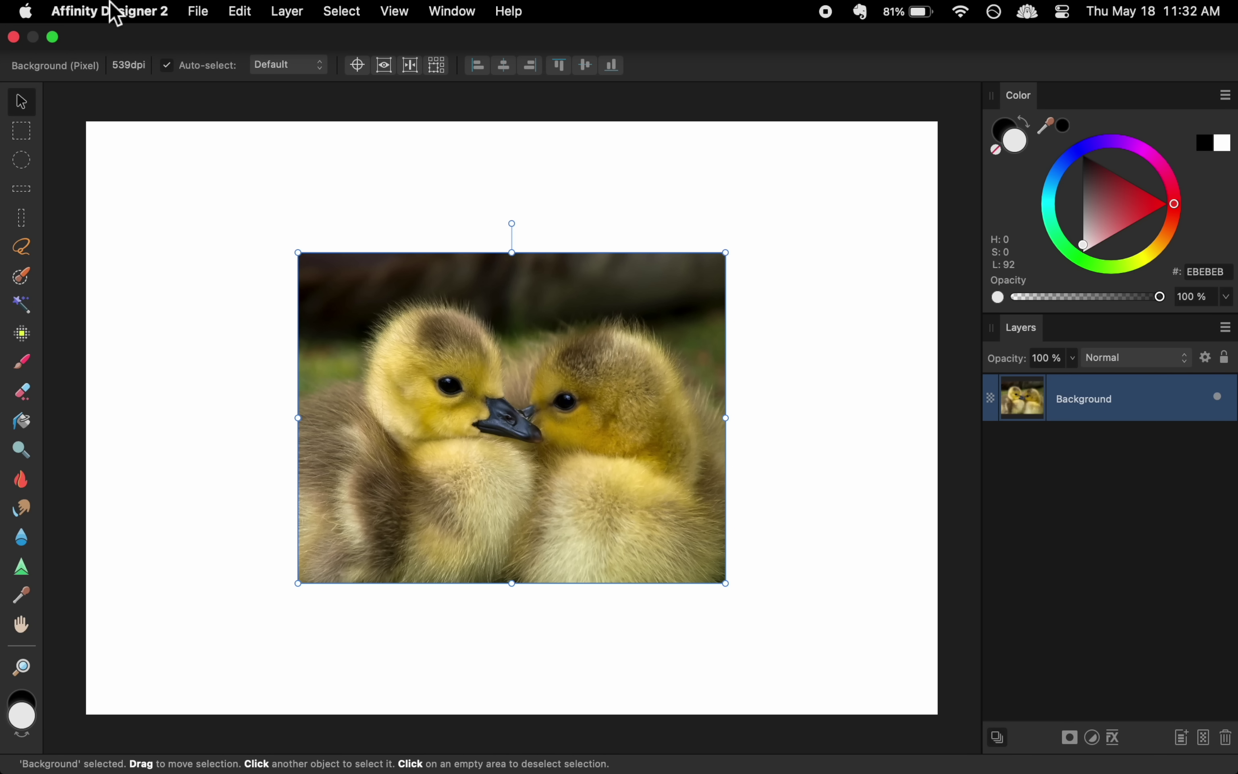
pyautogui.click(294, 21)
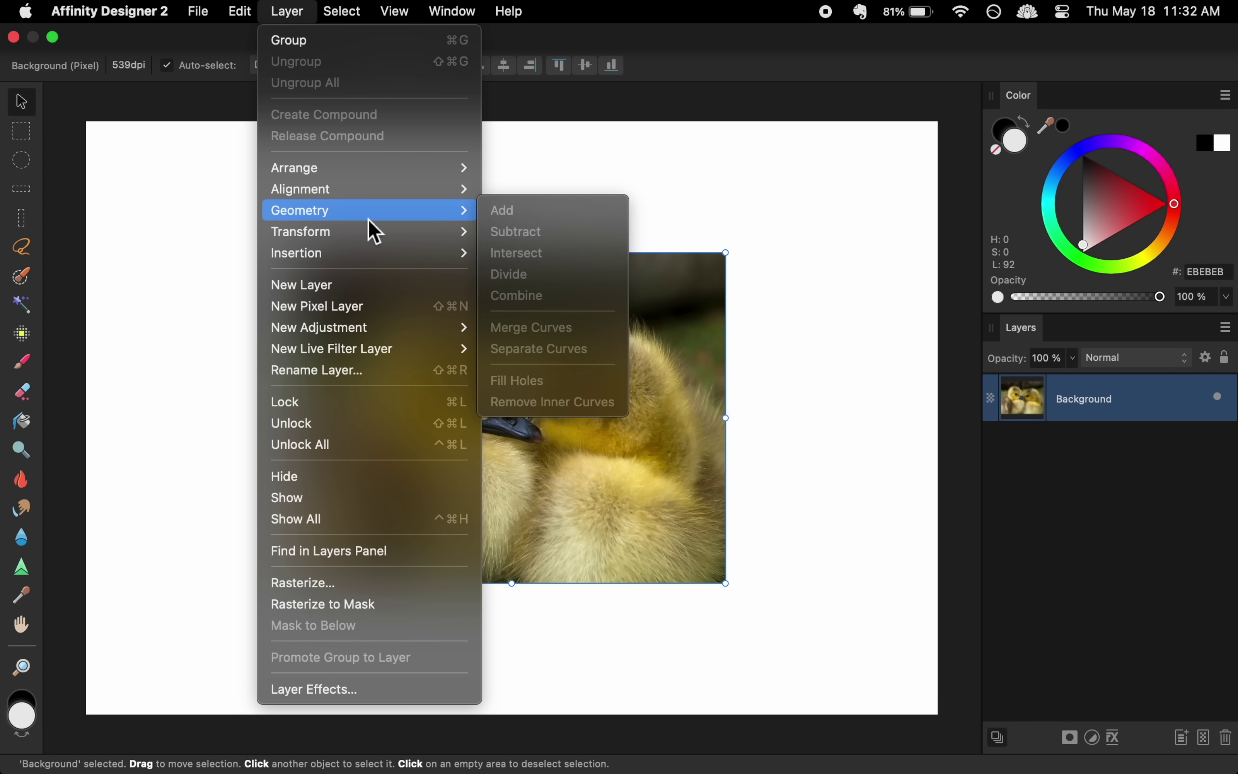
pyautogui.moveTo(401, 355)
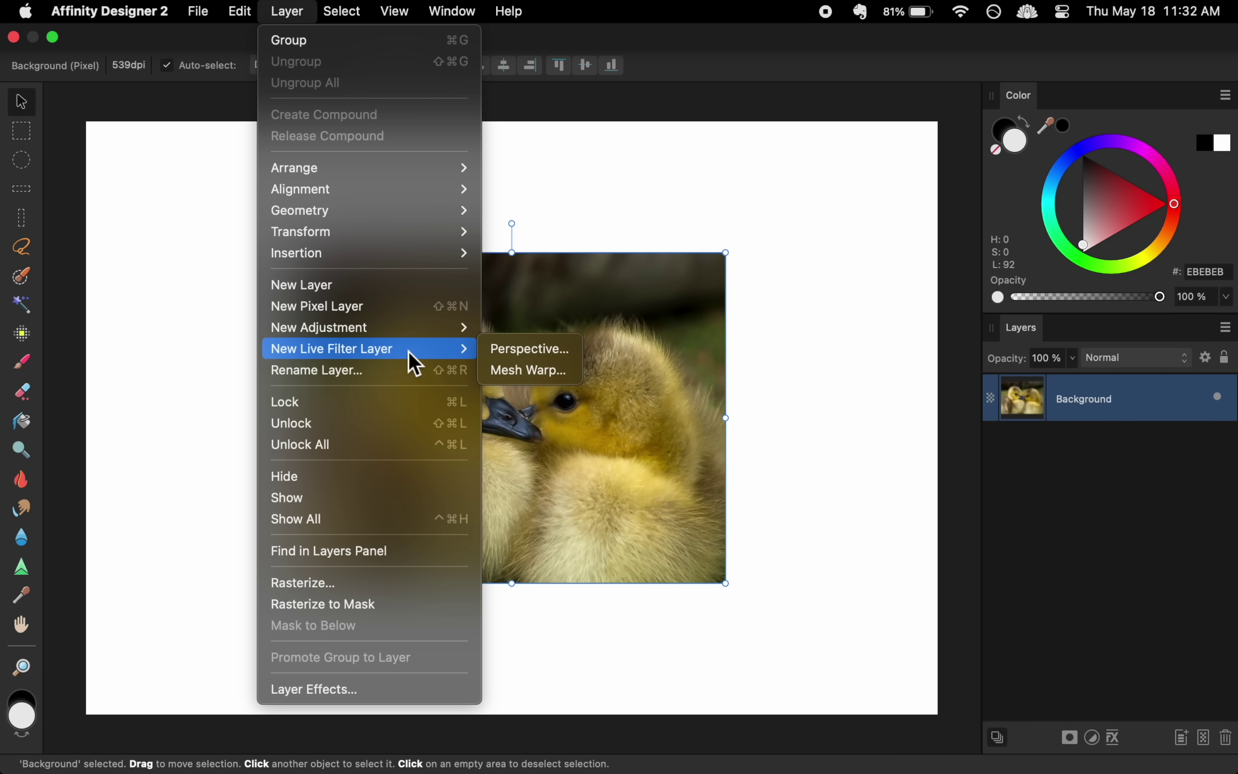
pyautogui.click(484, 349)
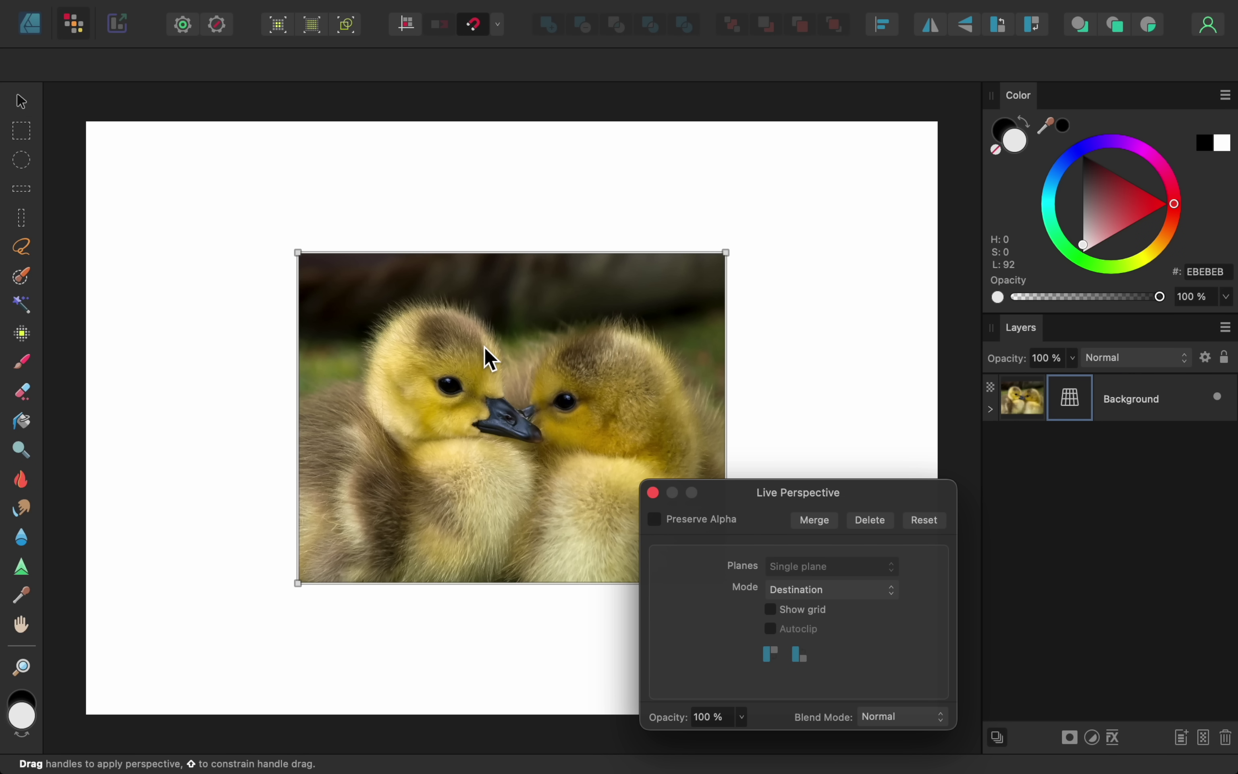
# - Drag both top corners inward to form a symmetric trapezoid narrower at the top
pyautogui.moveTo(300, 254); pyautogui.dragTo(437, 298)
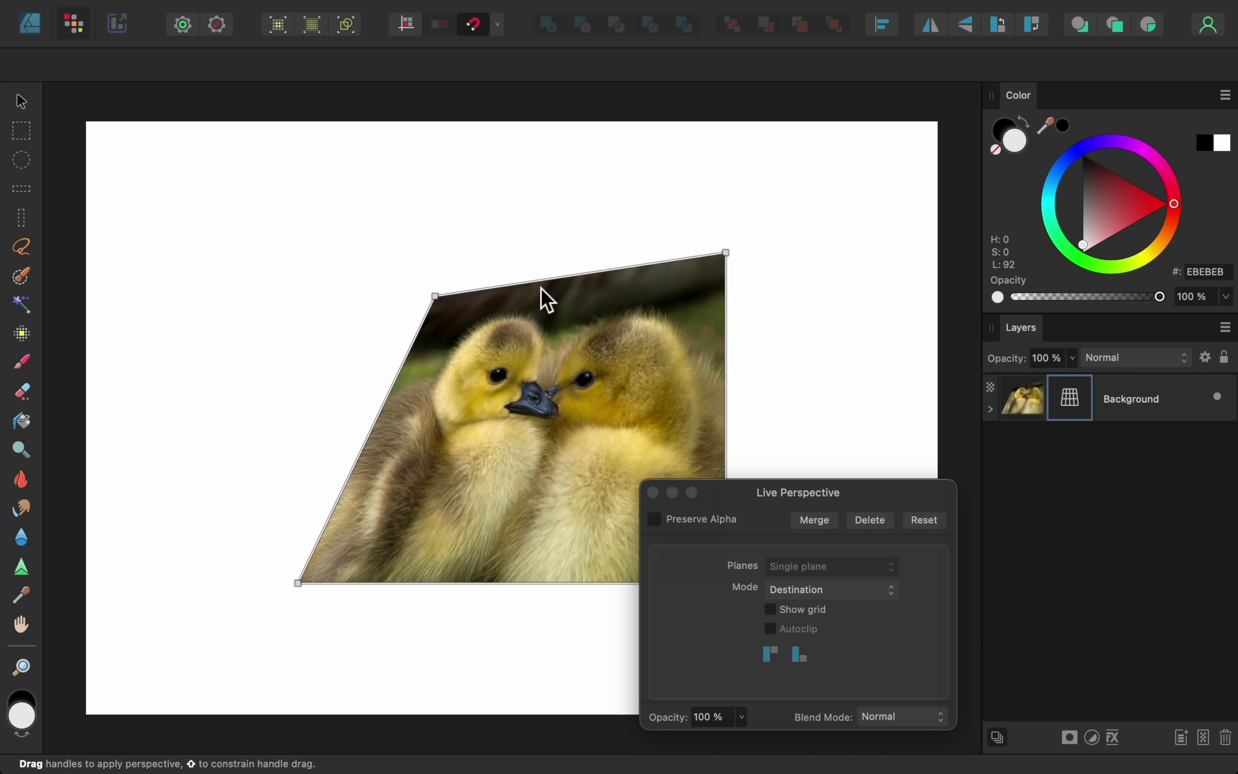
pyautogui.moveTo(724, 256); pyautogui.dragTo(644, 295)
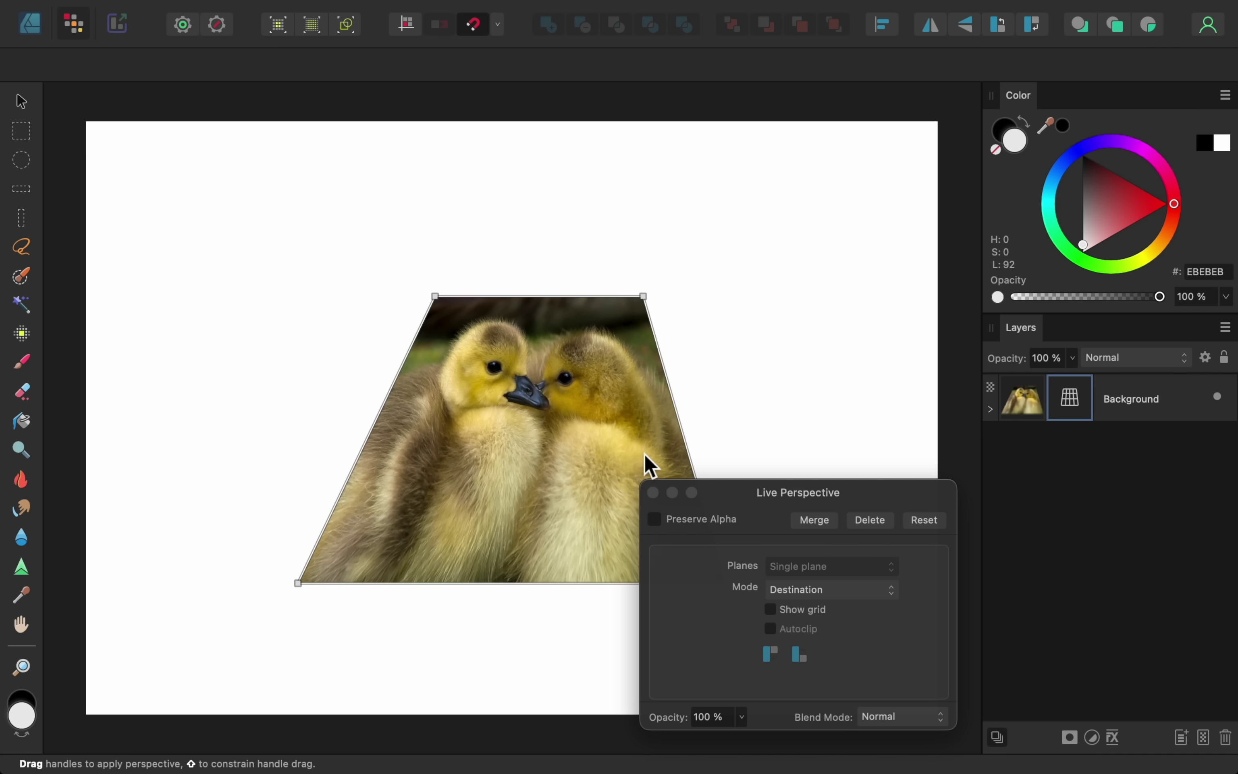
pyautogui.click(653, 493)
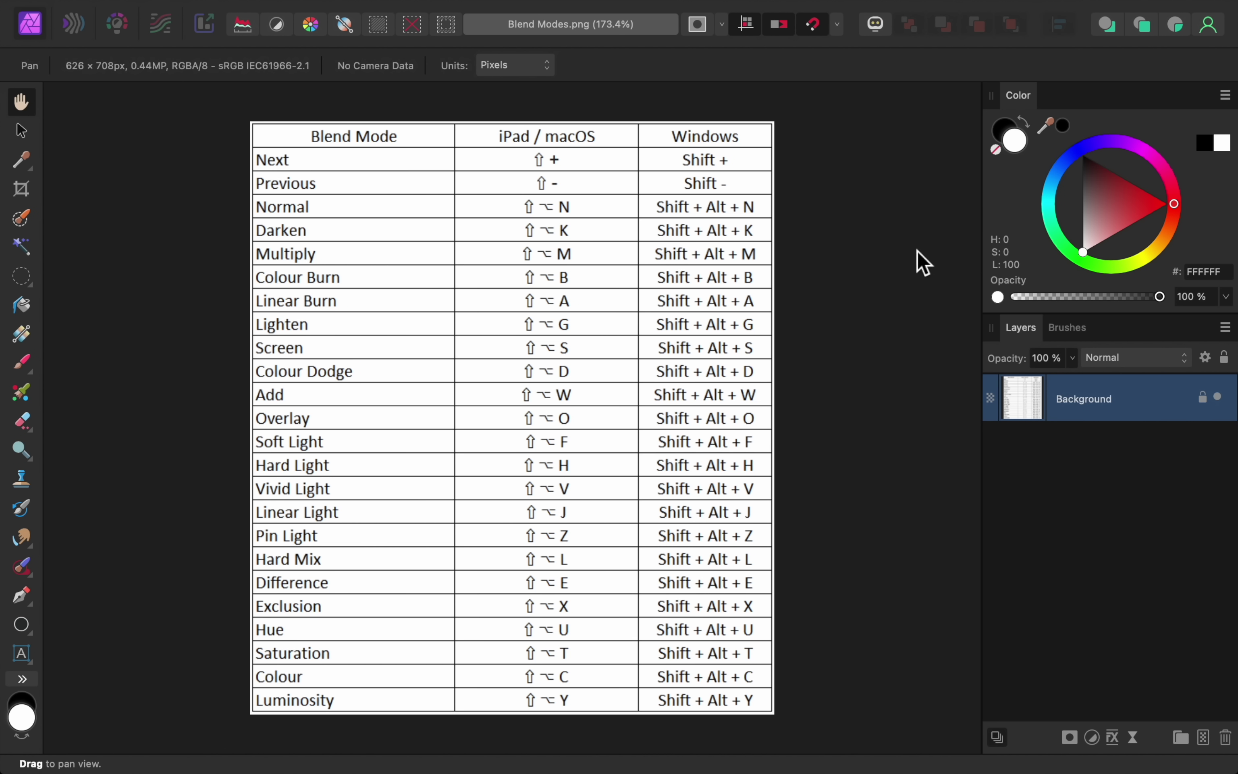
# - Show the Blend Modes category in the Shortcuts section of Settings
pyautogui.click(876, 24)
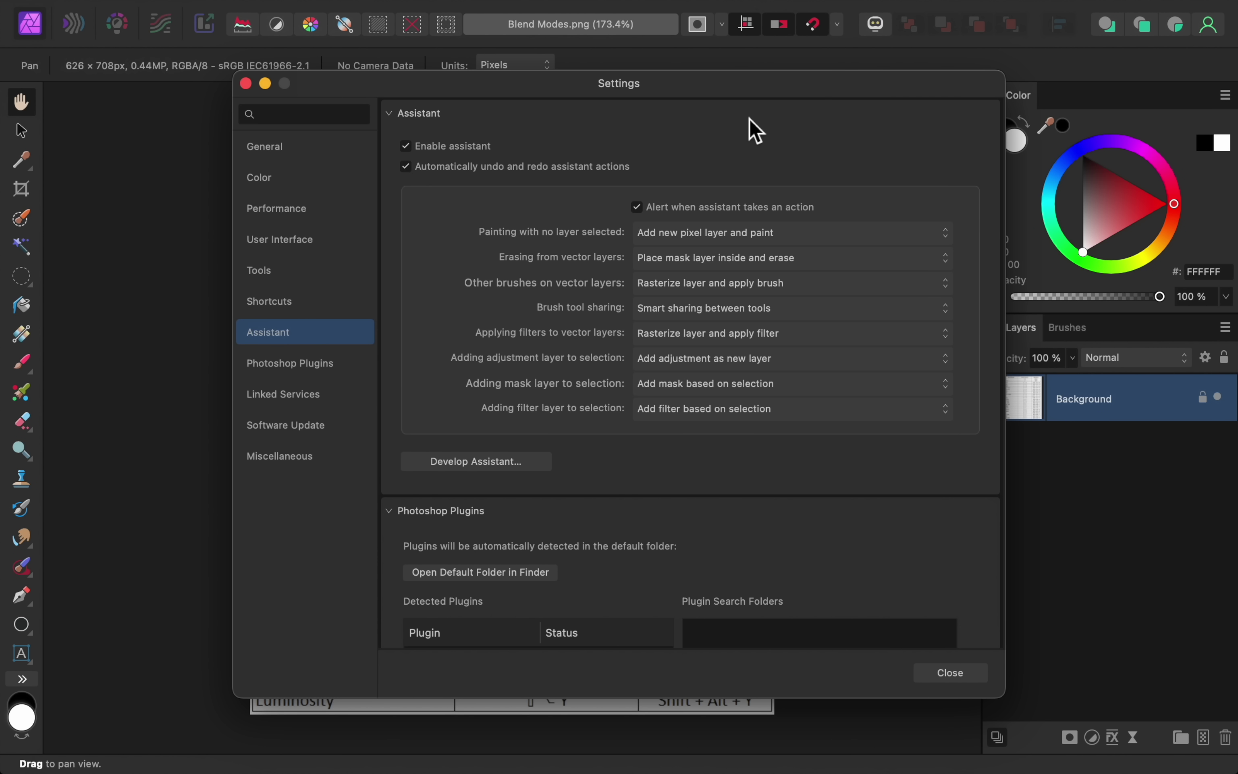
pyautogui.click(337, 304)
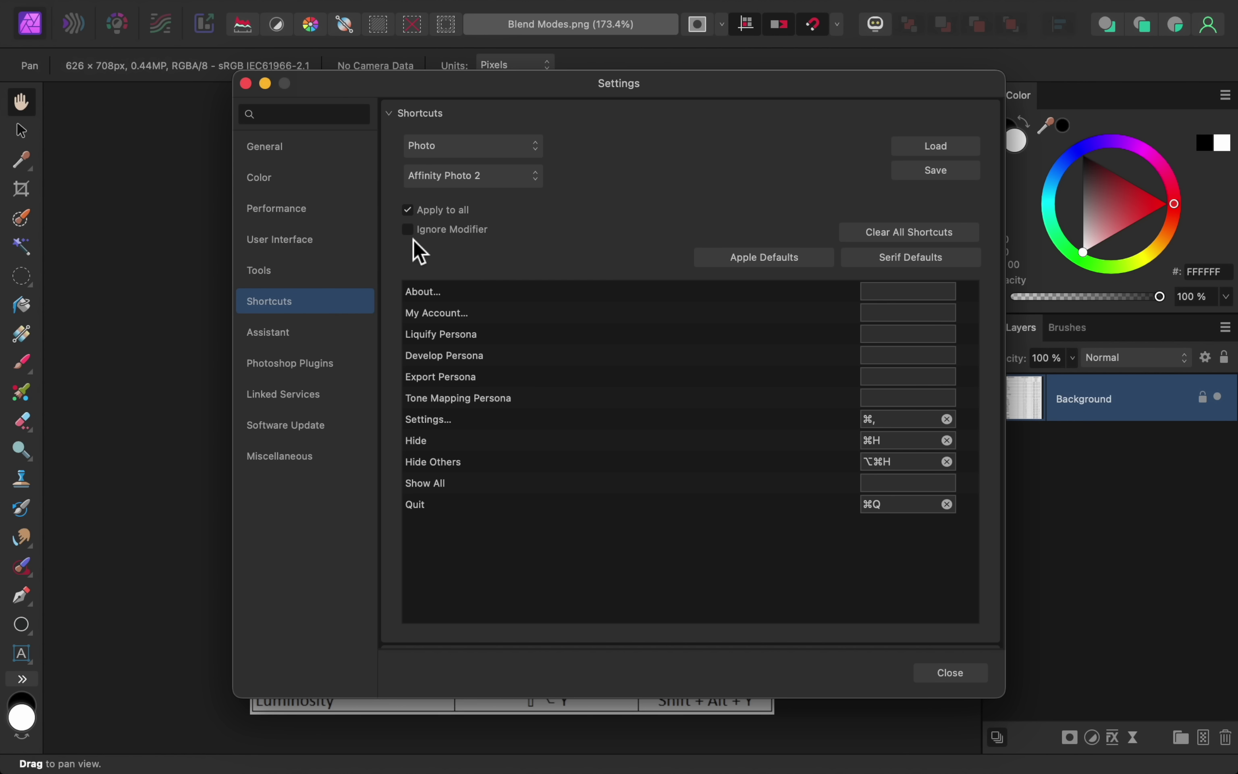
pyautogui.click(498, 178)
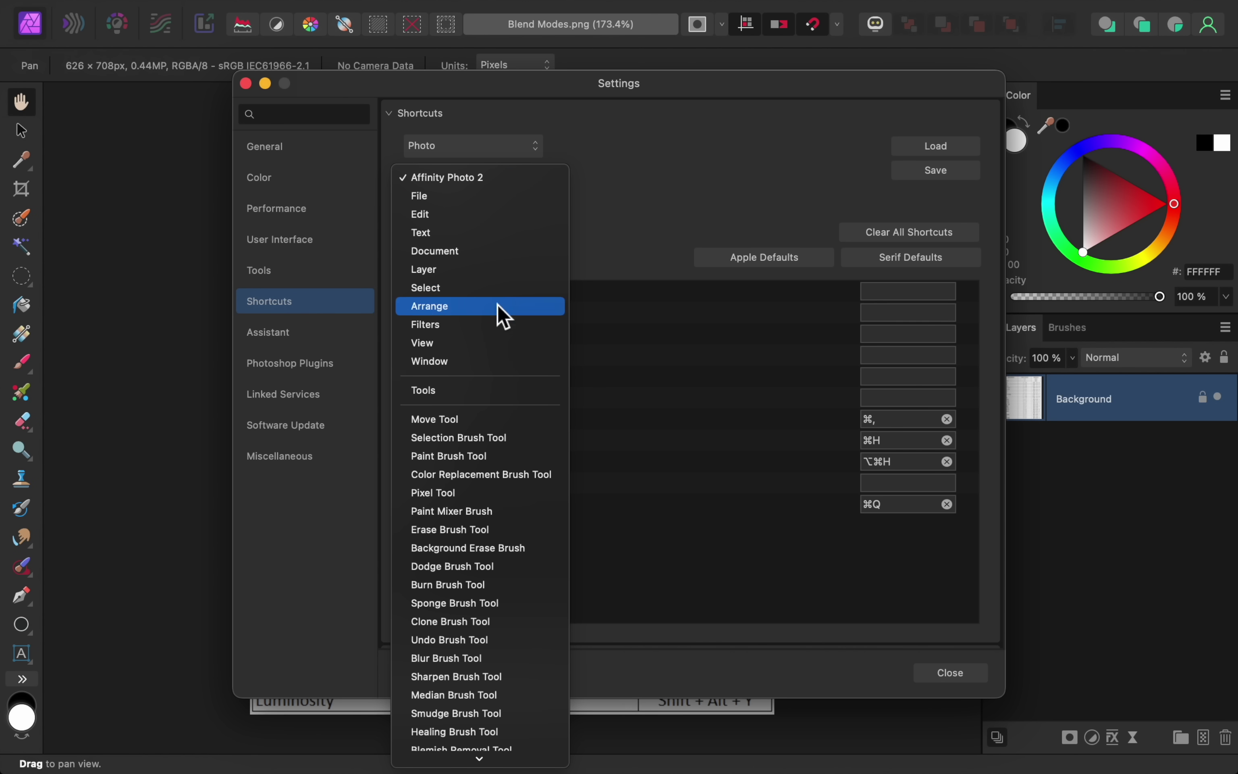
pyautogui.moveTo(484, 759)
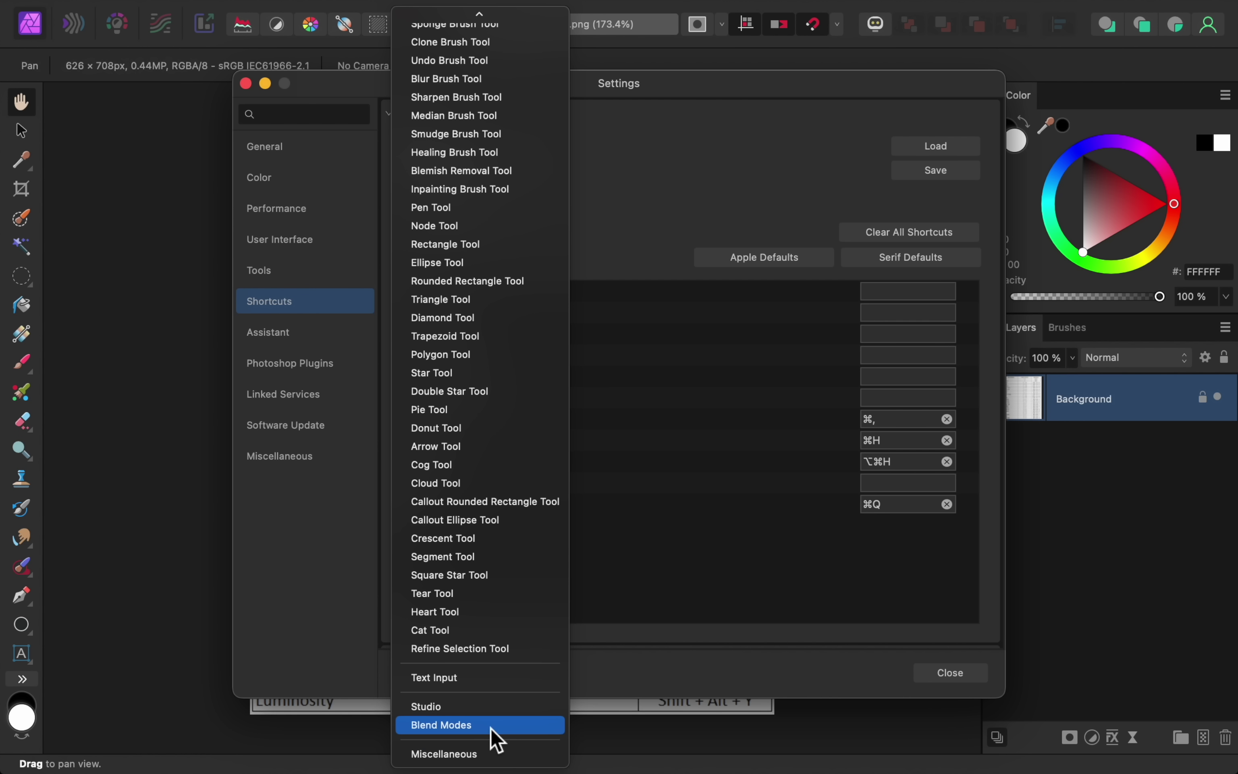
pyautogui.click(488, 724)
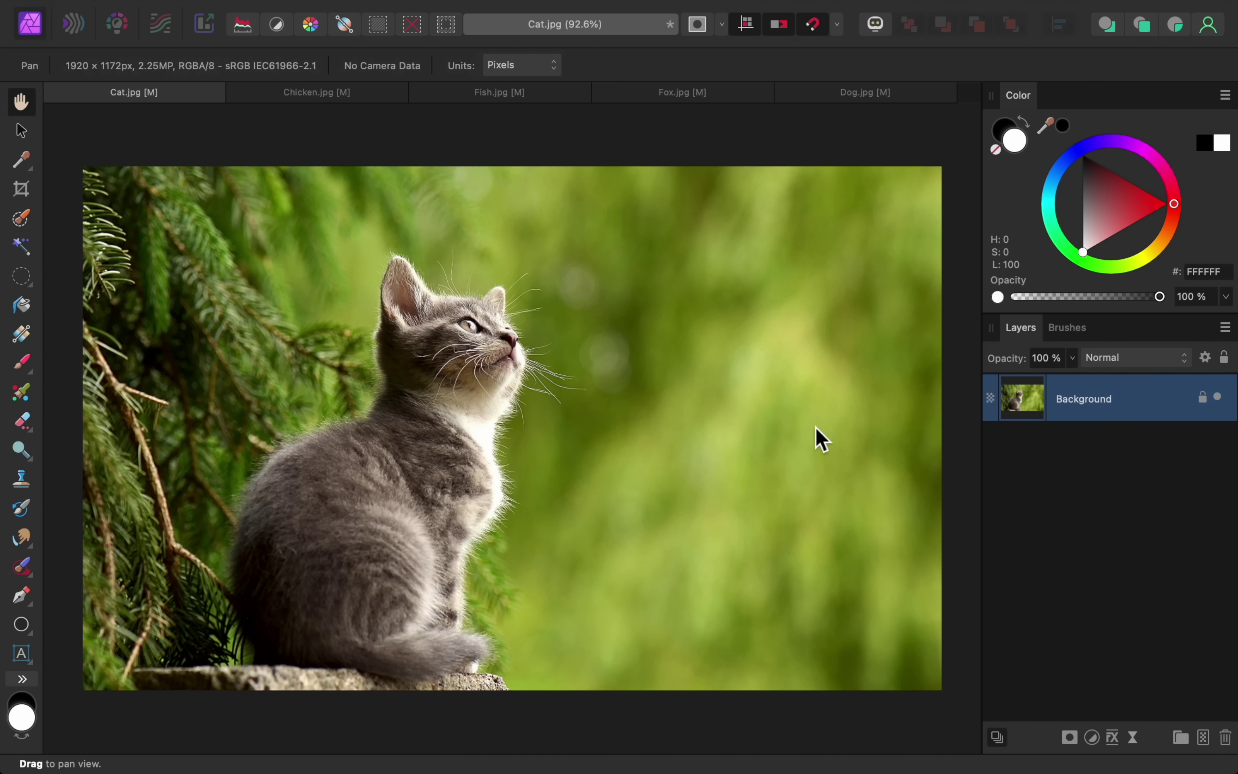
# - Close all five animal photos, discarding their changes
pyautogui.press('super+w')
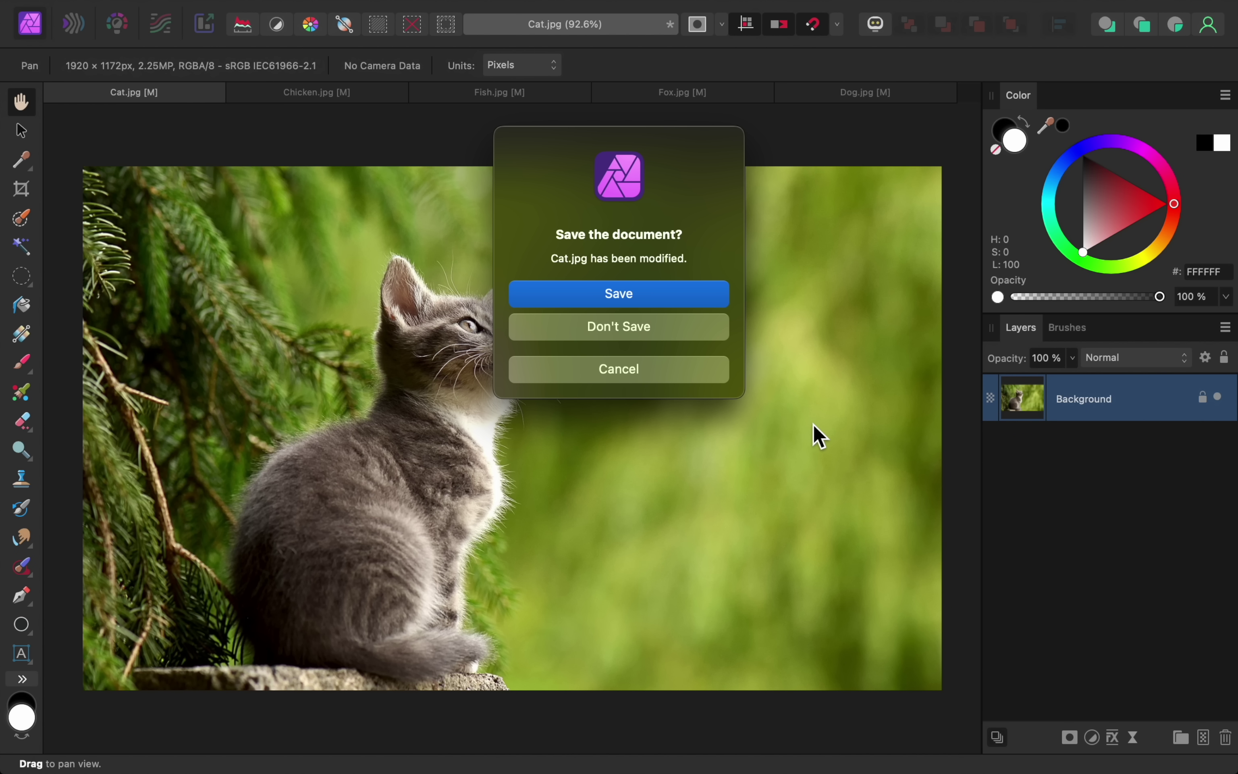
pyautogui.click(718, 372)
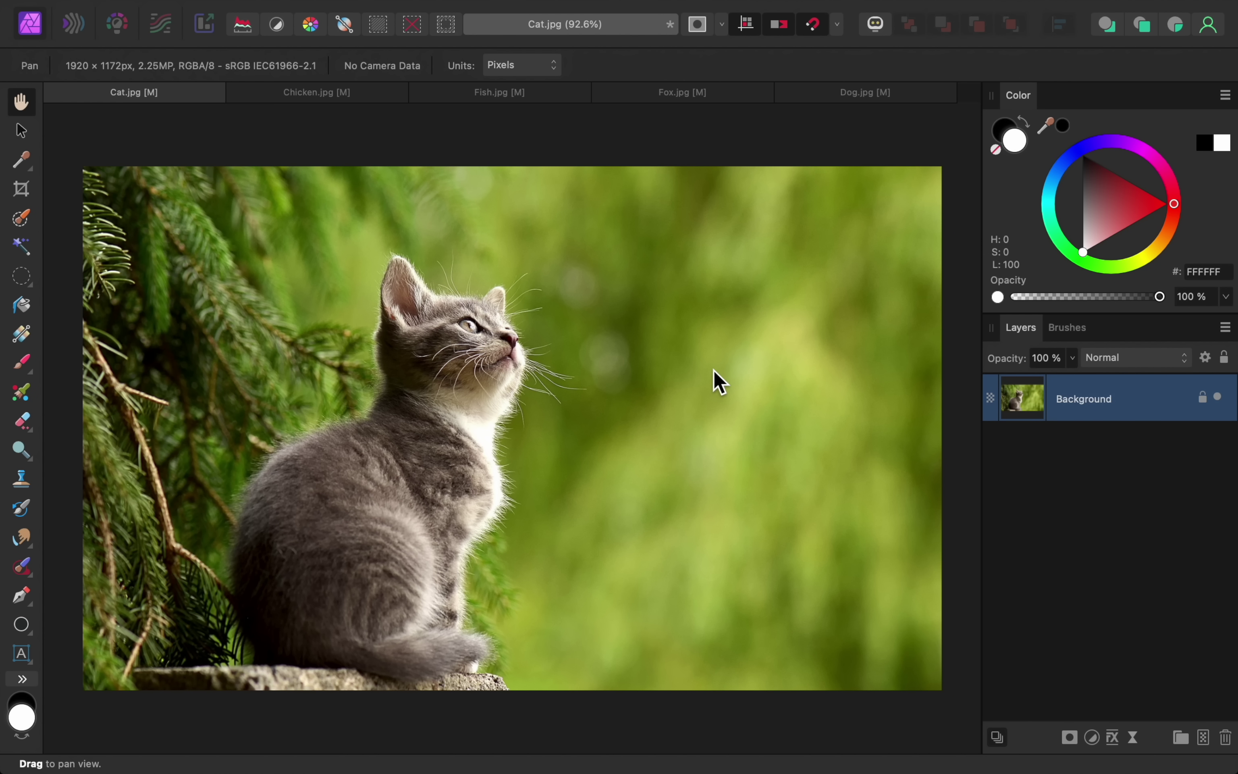
pyautogui.press('super+q')
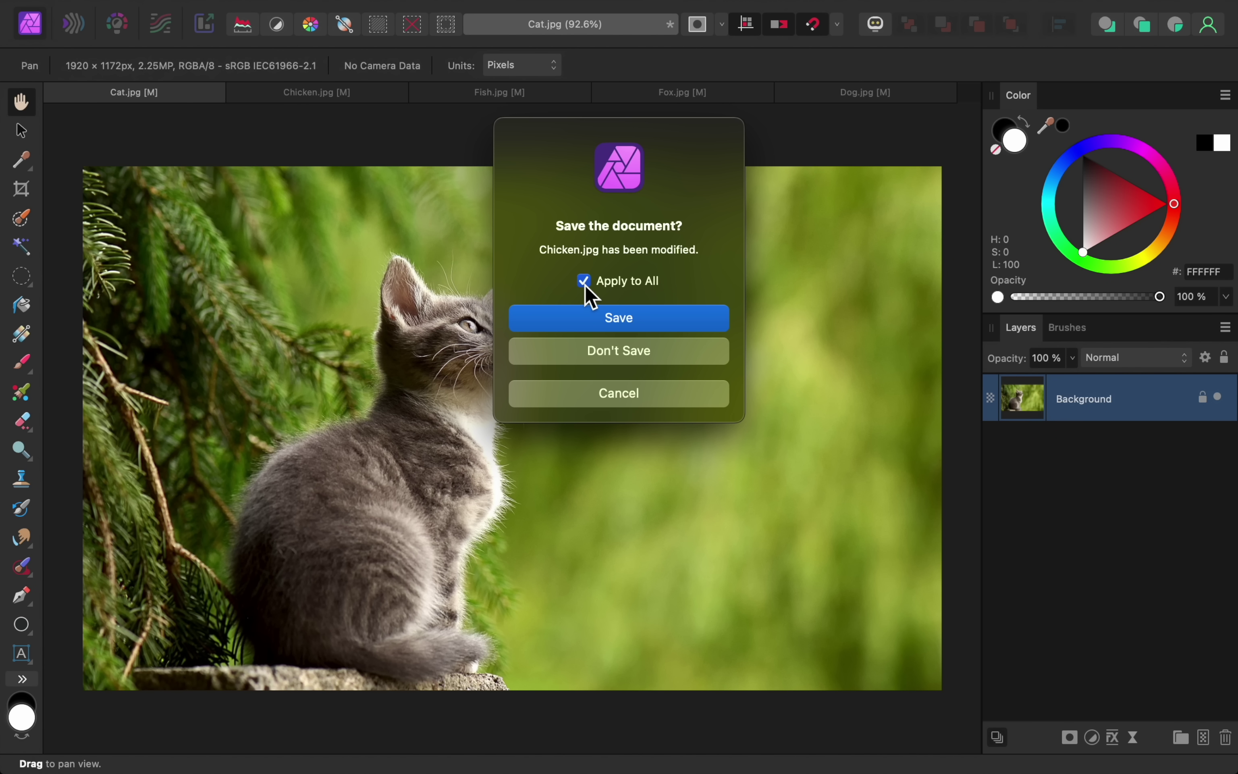
pyautogui.click(667, 350)
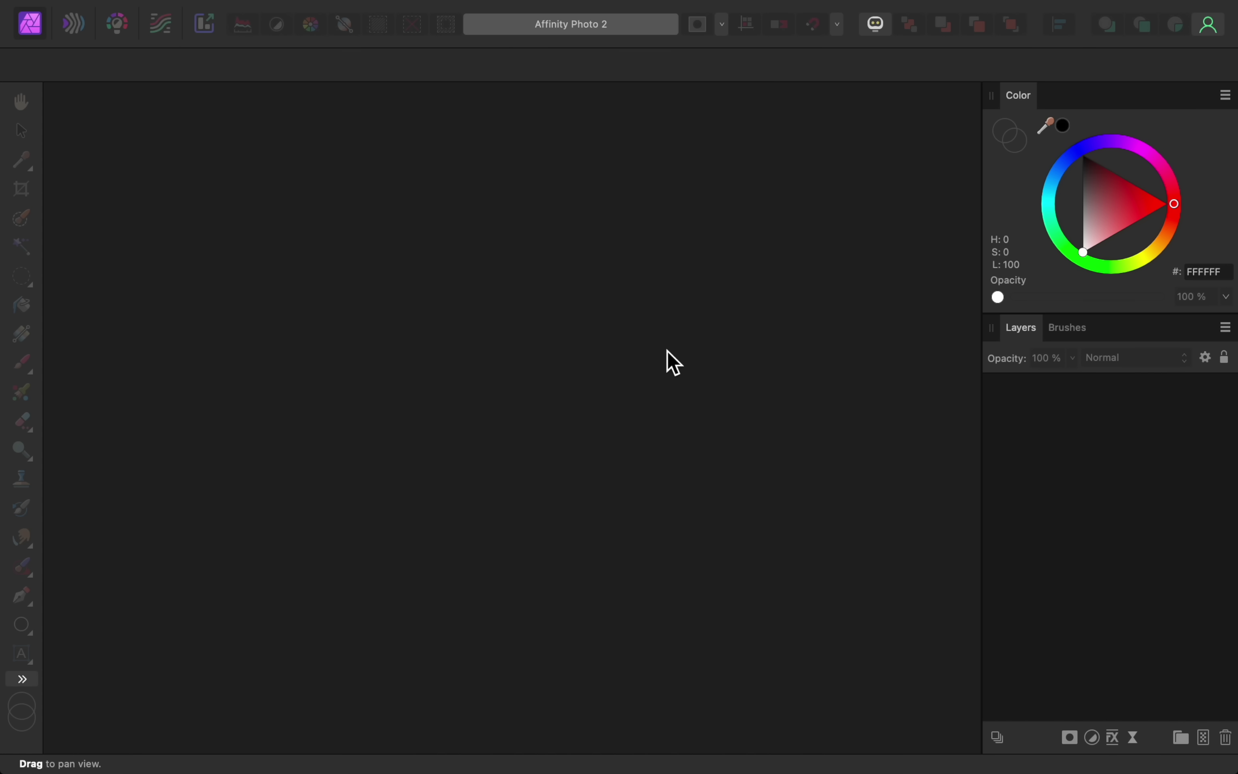